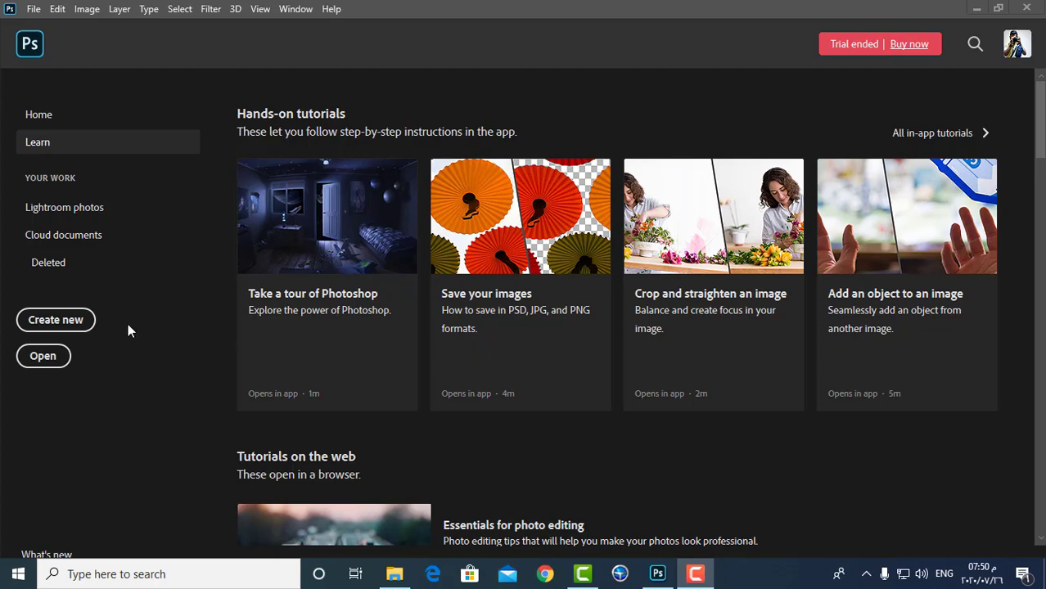
Create a new 1200 x 1200 pixel document at 72 pixels/inch in RGB Color with a white background
left_click(77, 321)
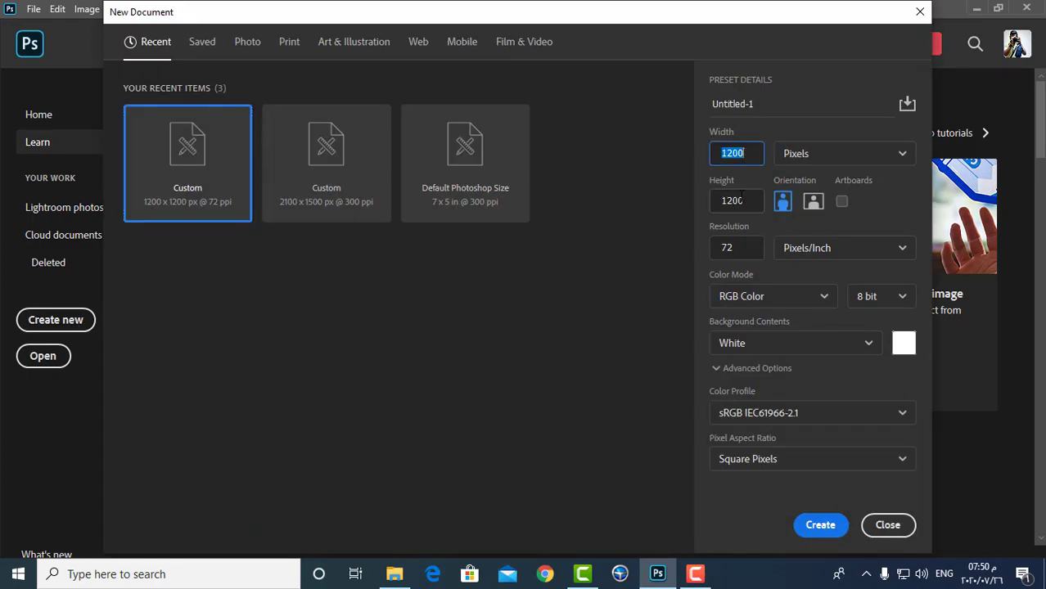
key("Tab")
key("Tab")
left_click(820, 525)
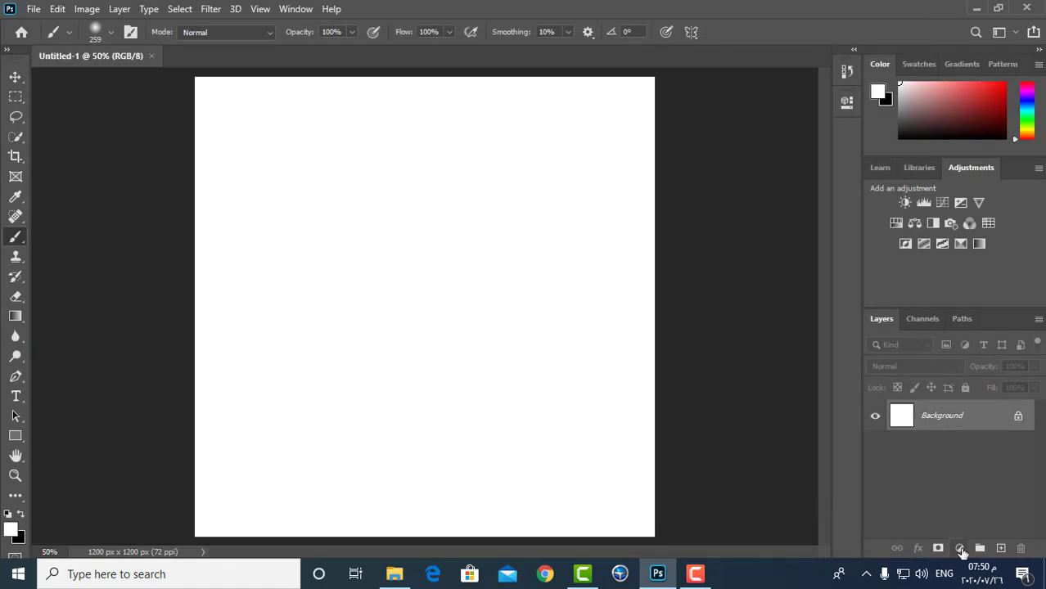
Add a Gradient Fill layer using the blue-to-cyan preset from the Blues group
left_click(959, 548)
left_click(959, 292)
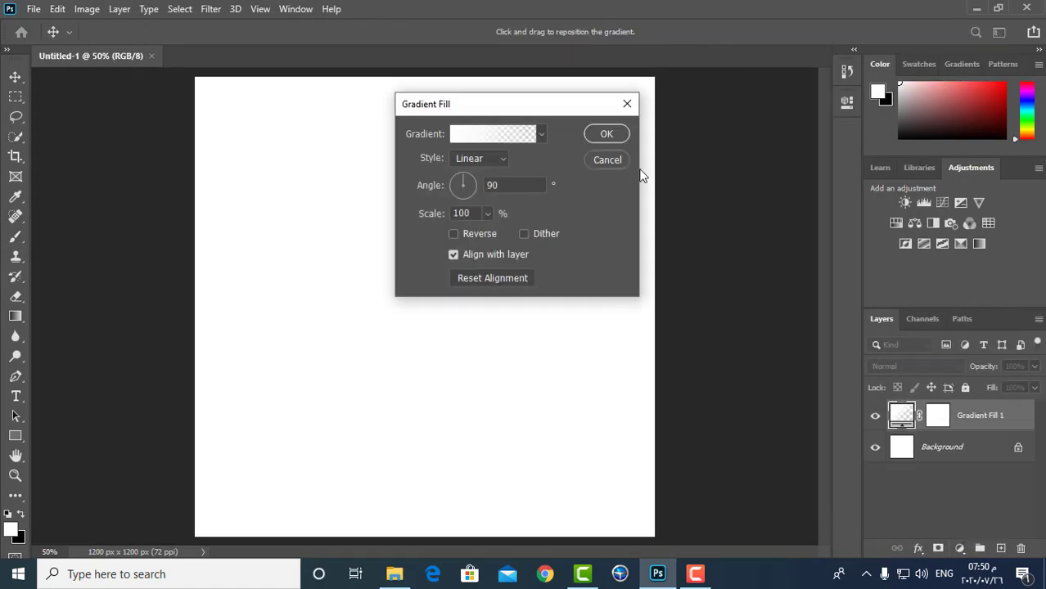
left_click(525, 135)
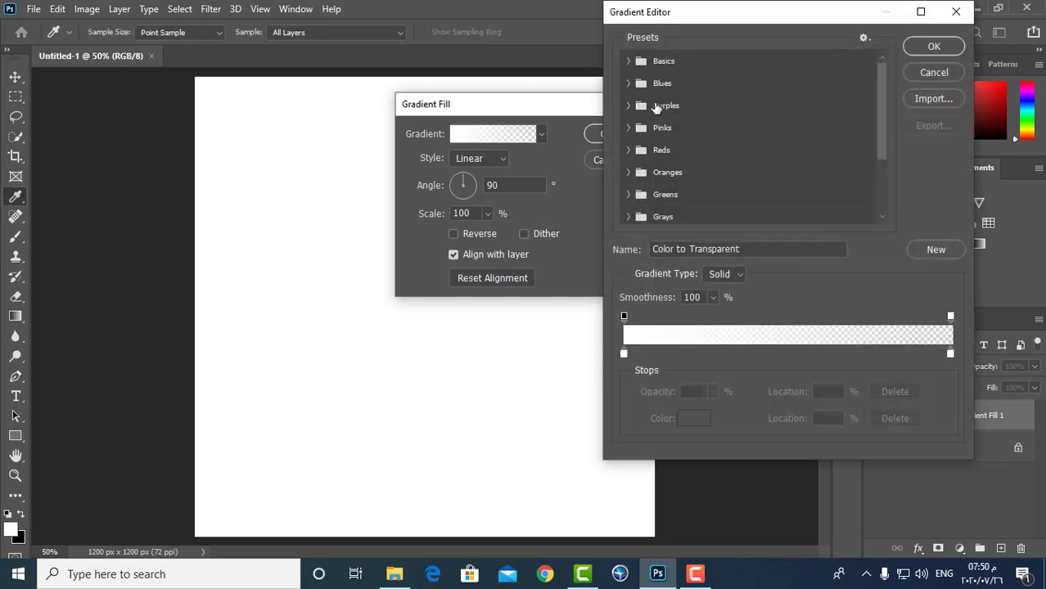
left_click(629, 83)
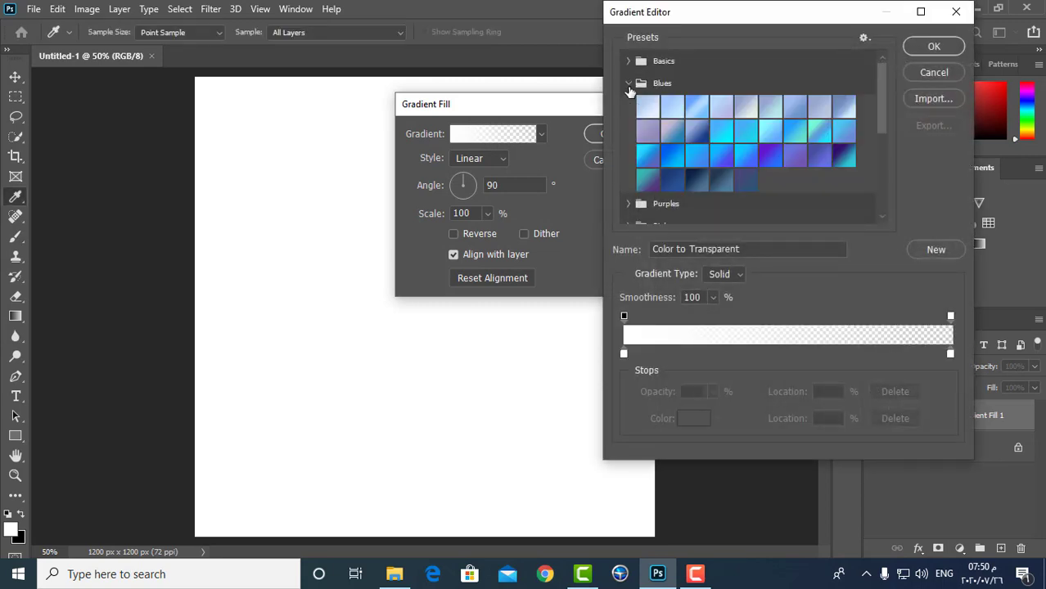
left_click(722, 131)
left_click(933, 46)
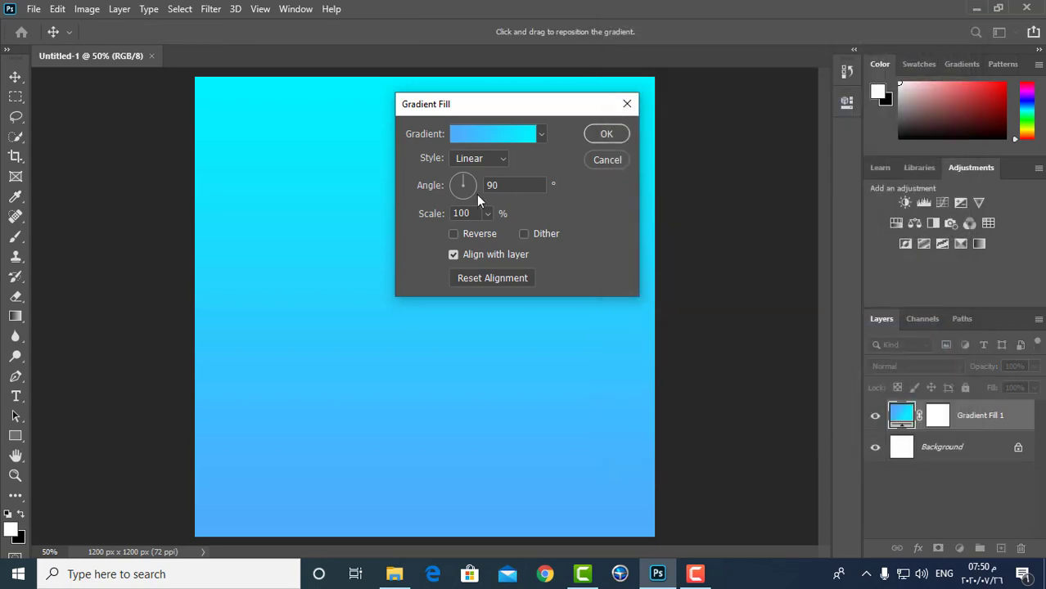
Make the gradient fill radial and reversed, with its scale set to 177%
left_click(485, 168)
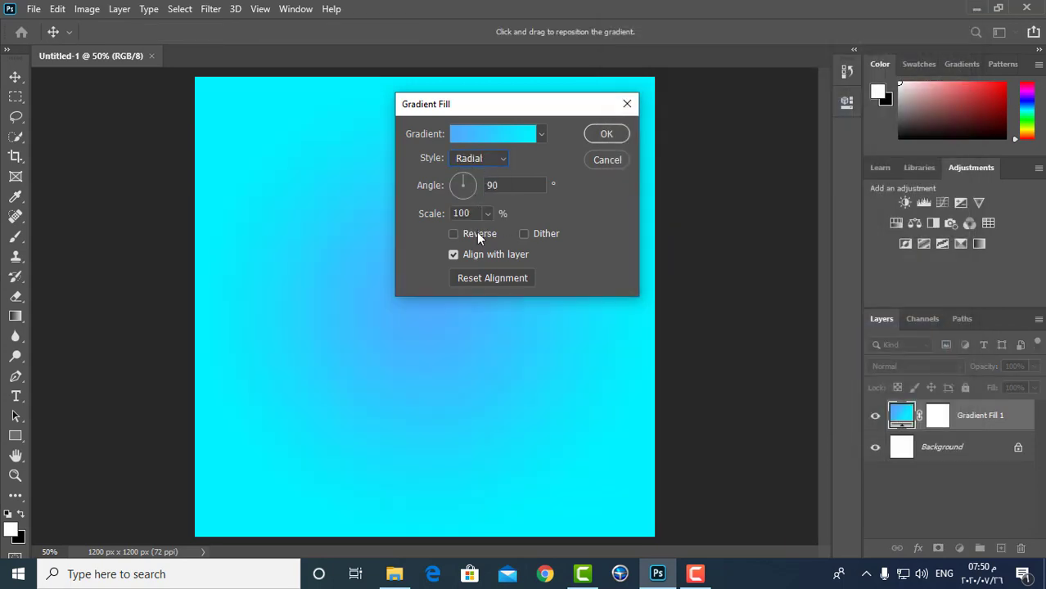
left_click(476, 233)
left_click(484, 214)
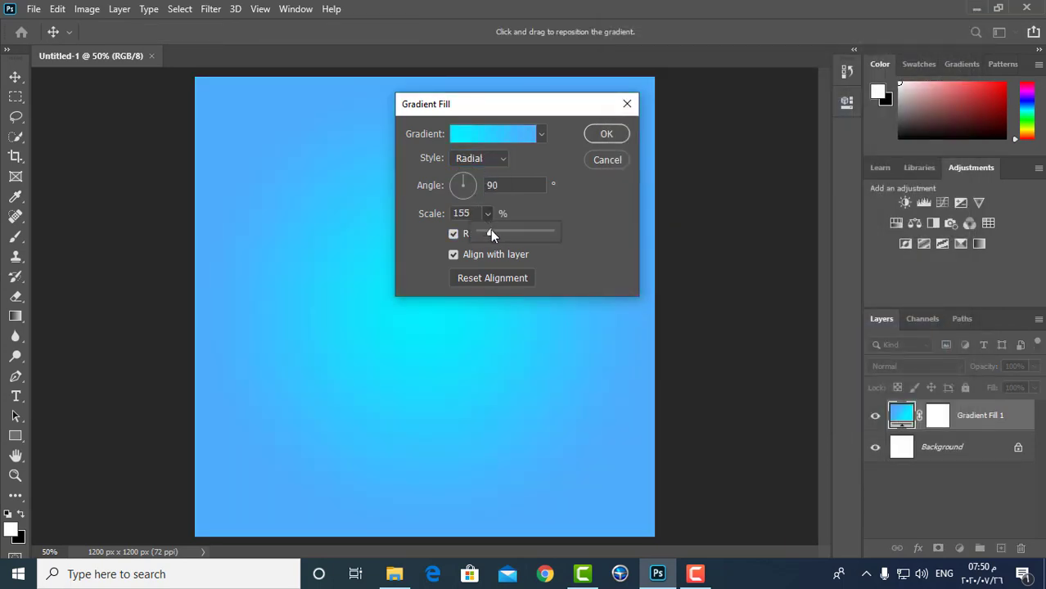
left_click_drag(492, 230, 496, 232)
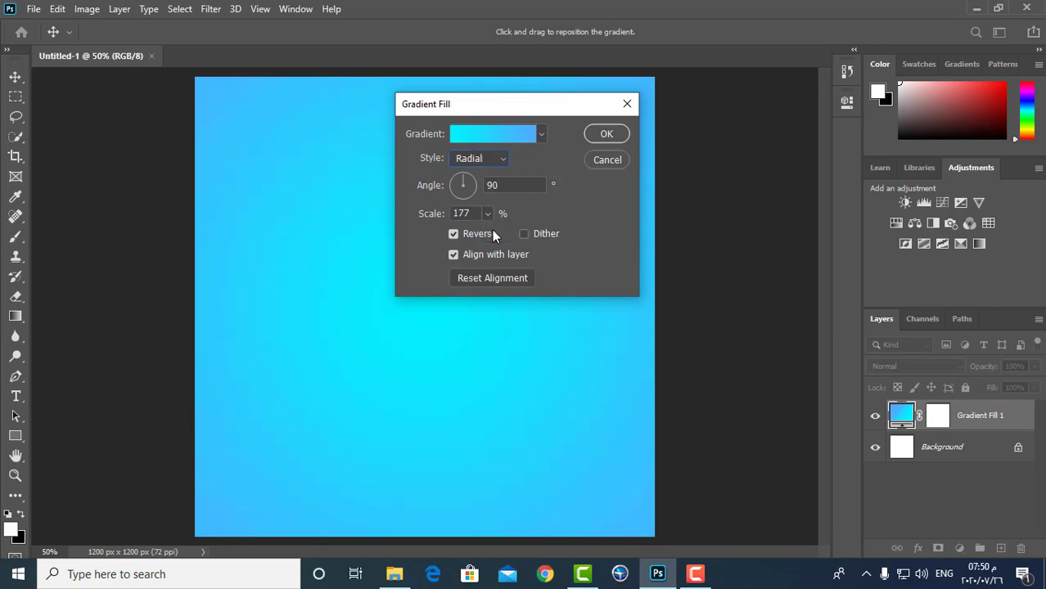
key("Return")
key("b")
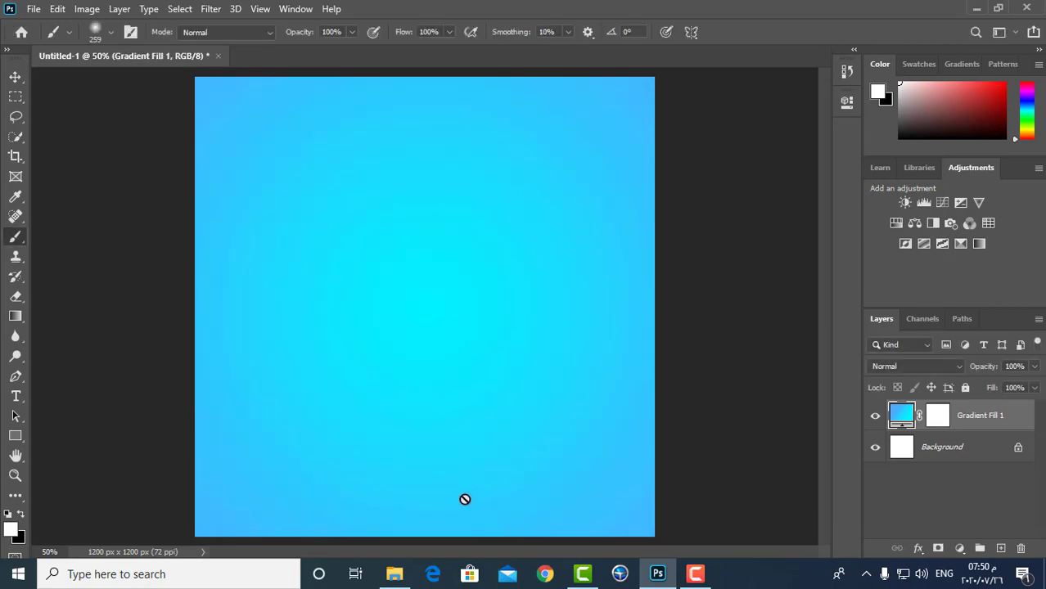
Place the sand from image 313 in the summer stoc folder along the gradient document's lower edge, and soften its upper edge with the Eraser
left_click(404, 575)
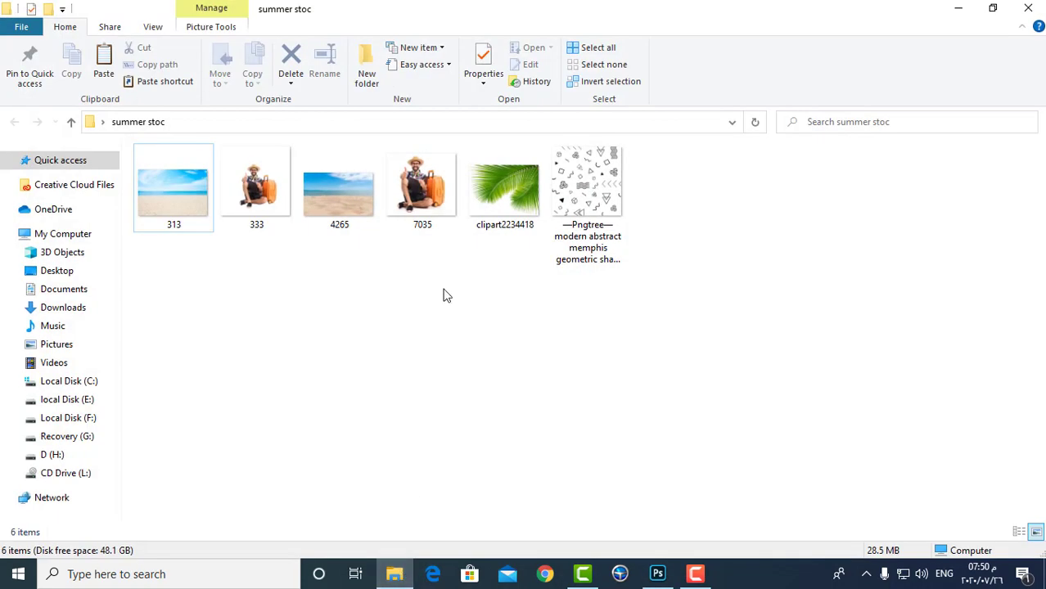
left_click_drag(185, 204, 473, 59)
left_click(16, 96)
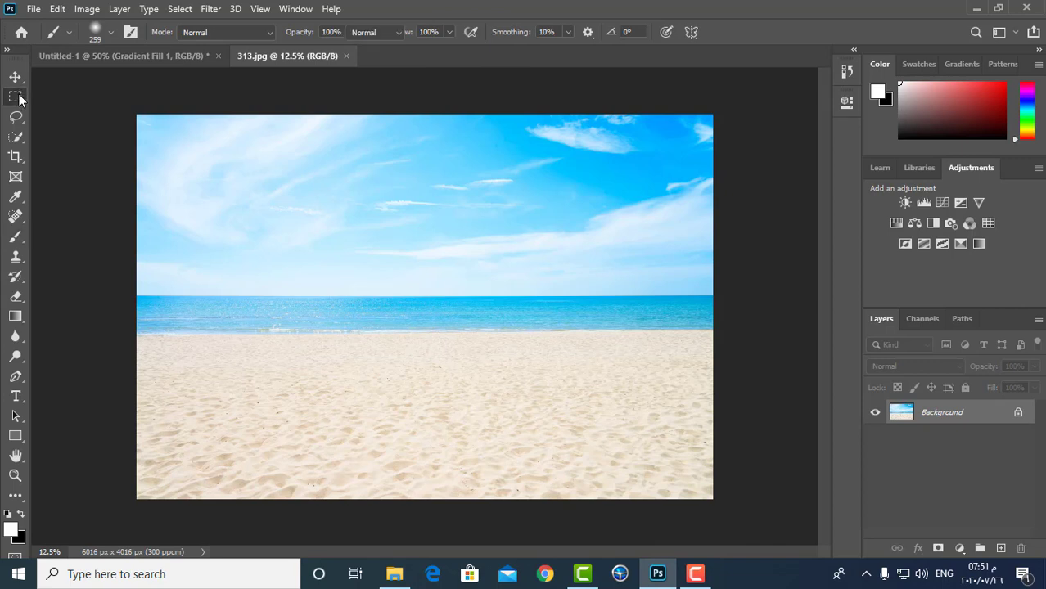
left_click_drag(130, 336, 974, 473)
left_click_drag(599, 435, 399, 328)
mouse_move(443, 166)
left_mouse_down()
mouse_move(491, 557)
mouse_move(499, 447)
left_mouse_up()
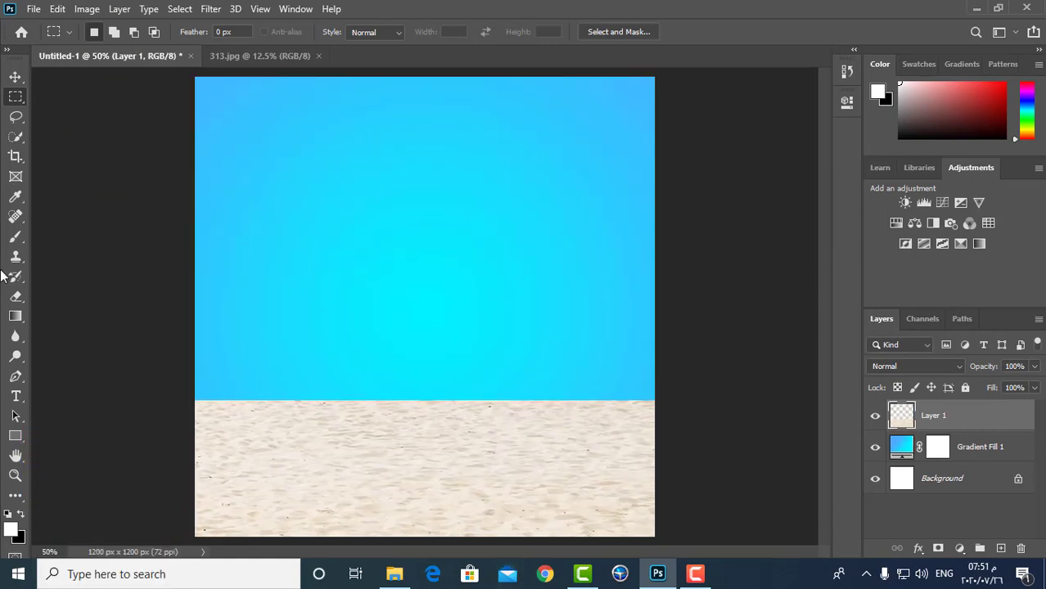
left_click(16, 298)
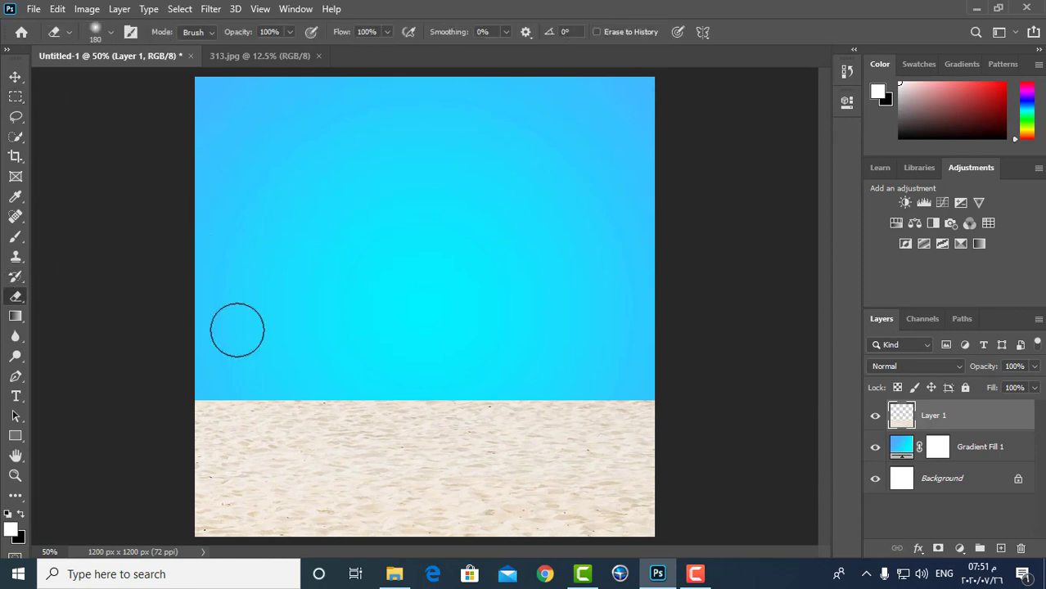
mouse_move(199, 382)
left_mouse_down()
mouse_move(251, 377)
mouse_move(257, 365)
mouse_move(677, 368)
mouse_move(445, 374)
mouse_move(654, 375)
left_mouse_up()
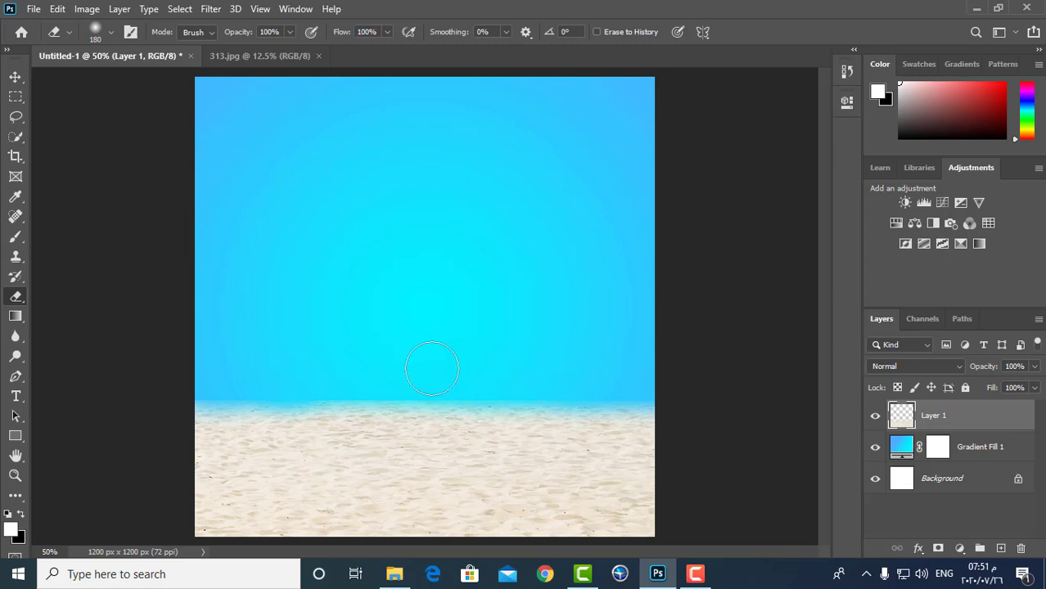
Copy the strip of sea from 313.jpg into the gradient document and position it just above the sand
left_click(274, 57)
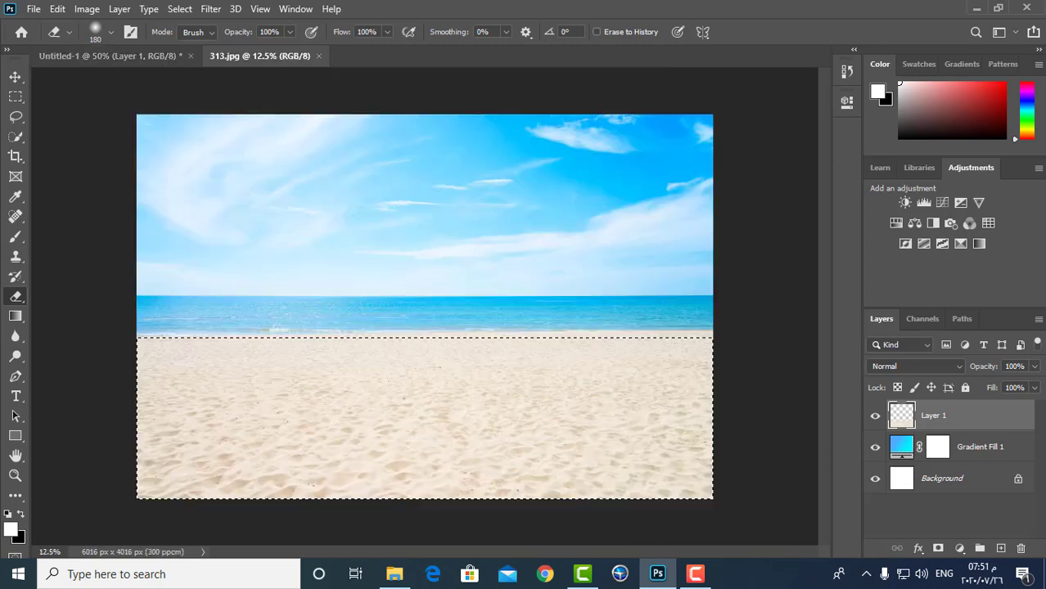
left_click(16, 97)
left_click(106, 295)
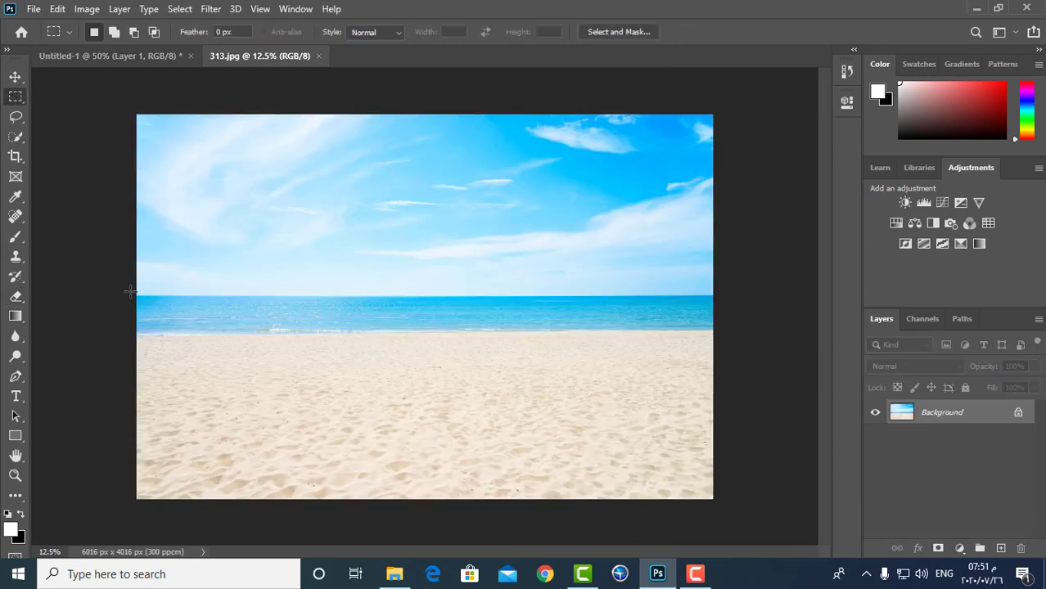
left_click_drag(133, 294, 727, 332)
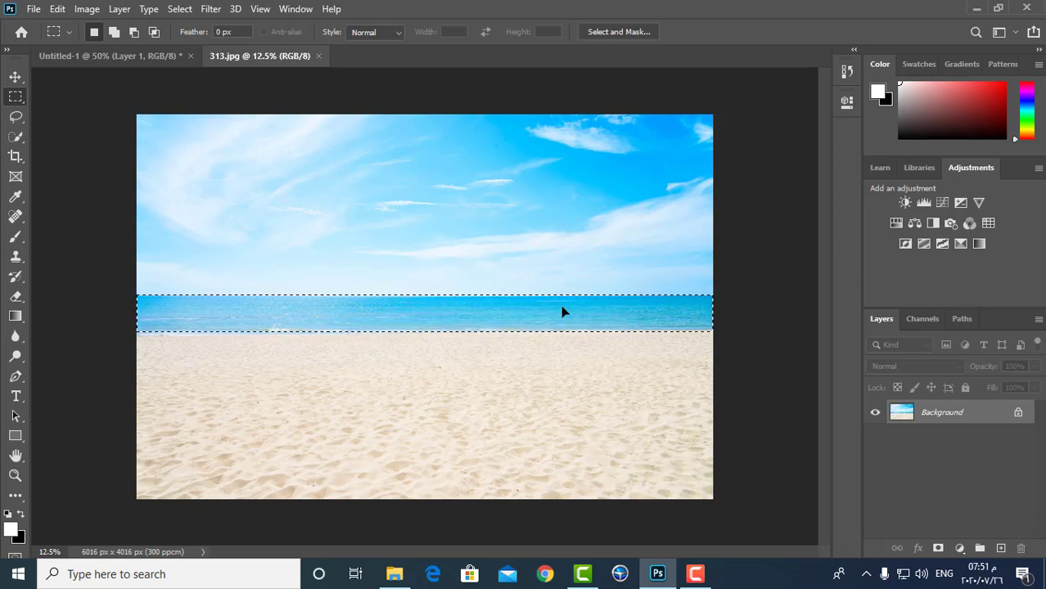
key("BackSpace")
left_click(129, 59)
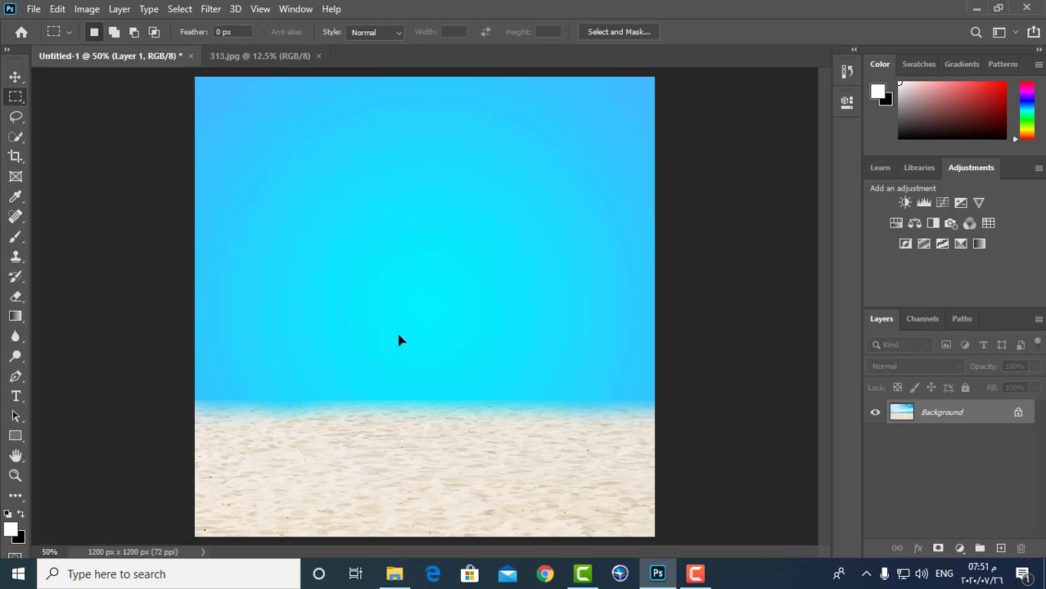
key("ctrl+v")
left_click_drag(472, 323, 481, 344)
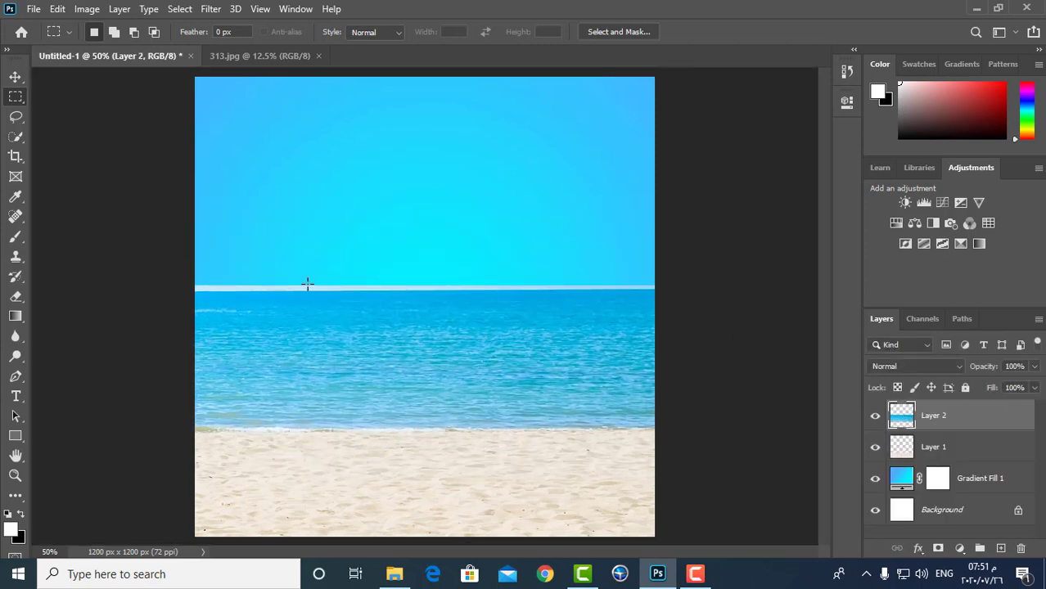
Delete the pale strip along the top of the sea layer and soften the horizon with the Eraser
left_click_drag(148, 270, 819, 301)
key("Delete")
key("ctrl+d")
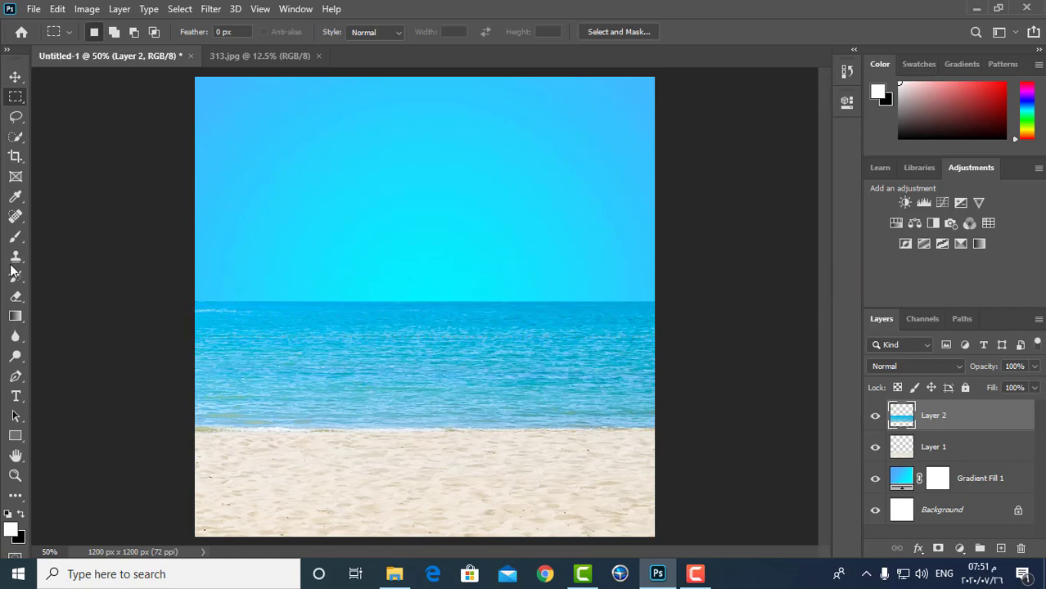
left_click(16, 296)
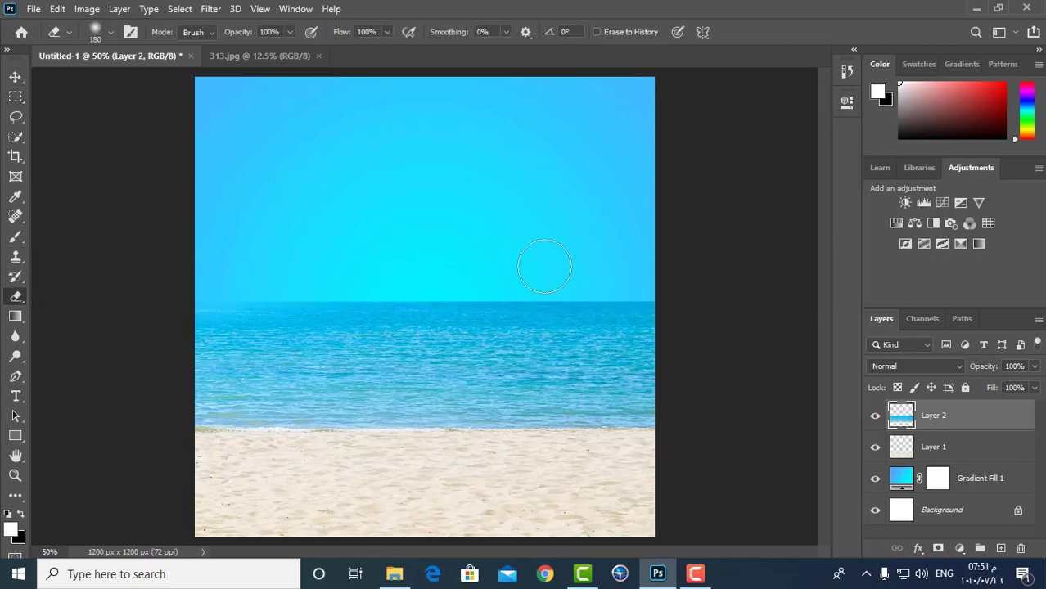
left_click_drag(542, 279, 289, 267)
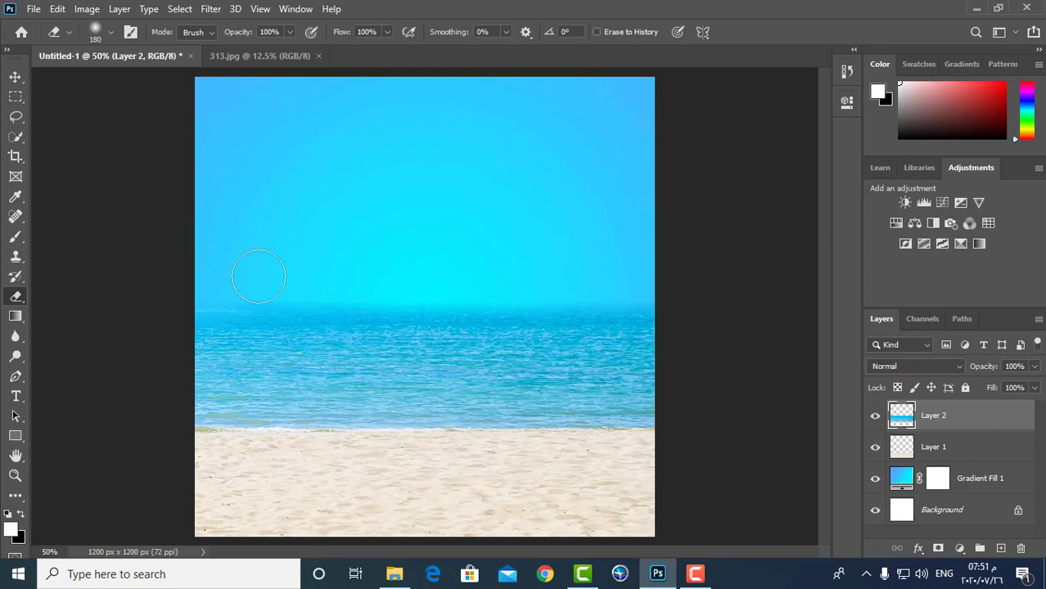
Set the sea layer's blend mode to Color Burn and apply a Gaussian Blur to it
left_click(913, 369)
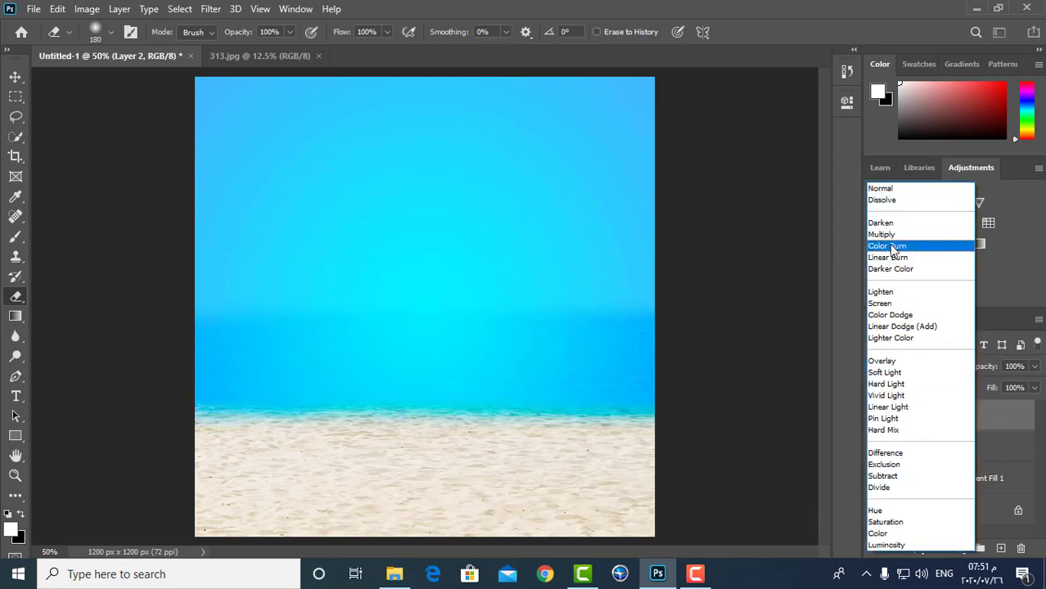
left_click(894, 250)
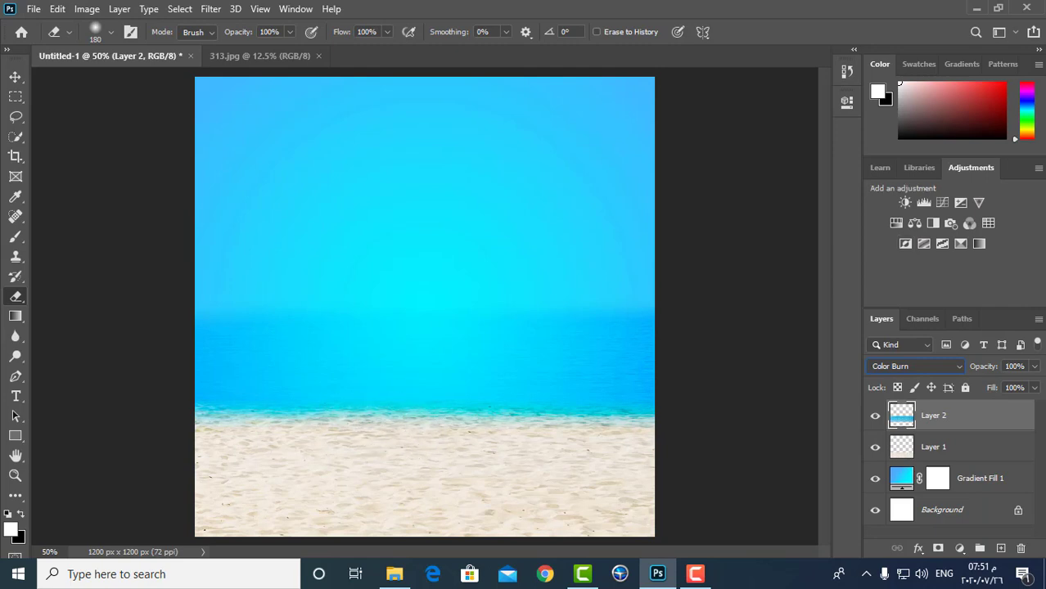
left_click(212, 14)
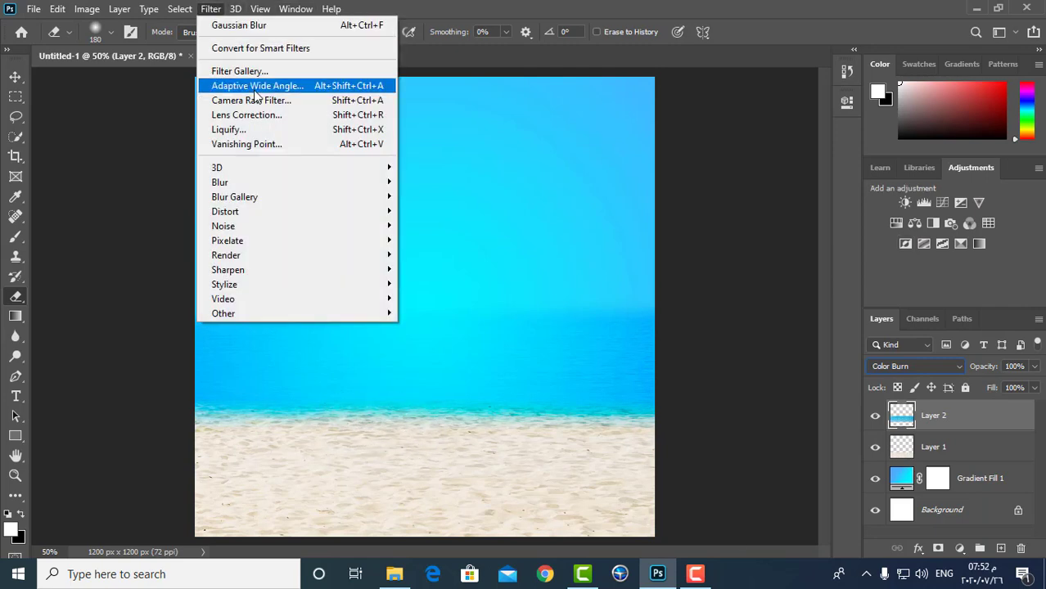
mouse_move(274, 186)
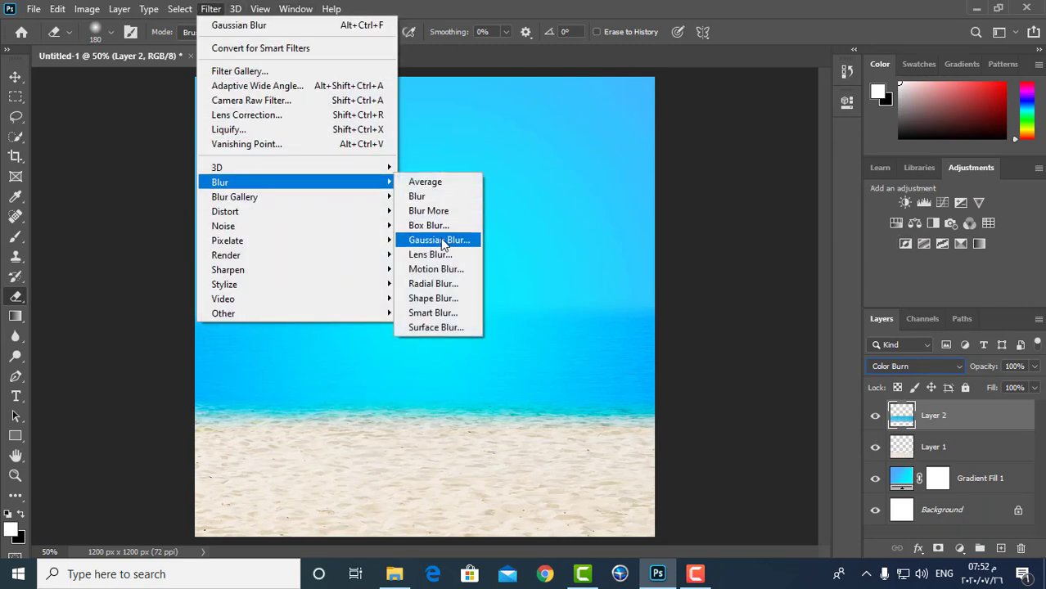
left_click(438, 239)
key("Return")
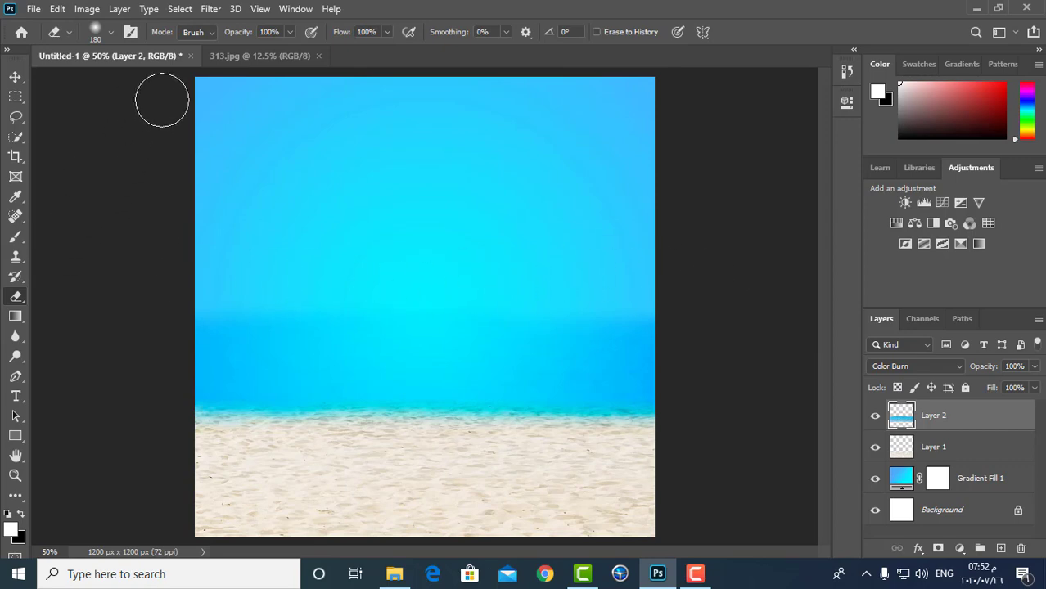
Open image 333 from the stock folder and place the seated man with the orange suitcase on the beach
left_click(394, 574)
left_click_drag(256, 184, 571, 49)
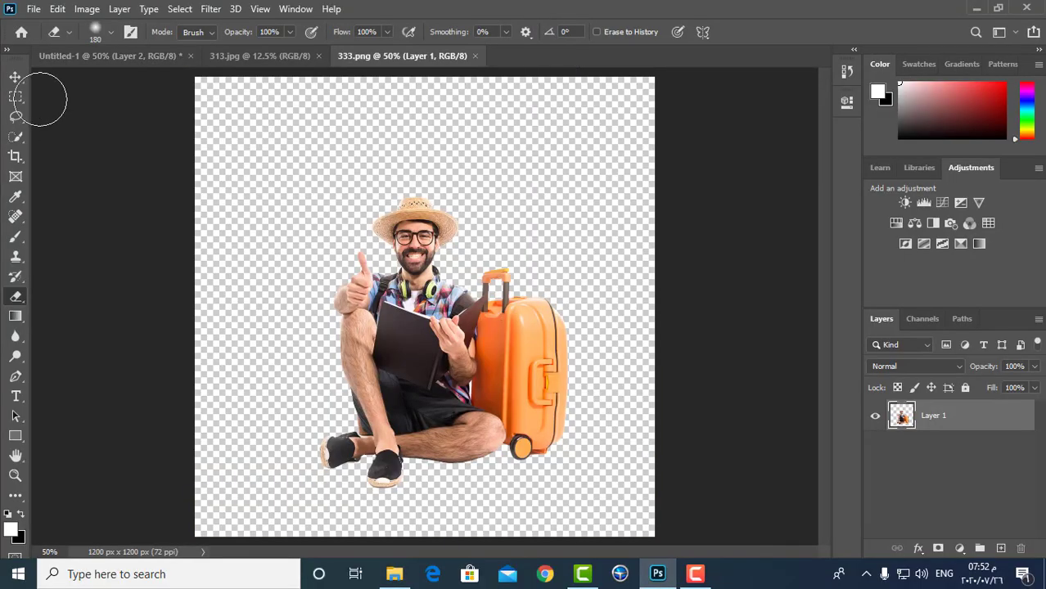
left_click(15, 77)
left_click_drag(413, 373, 458, 355)
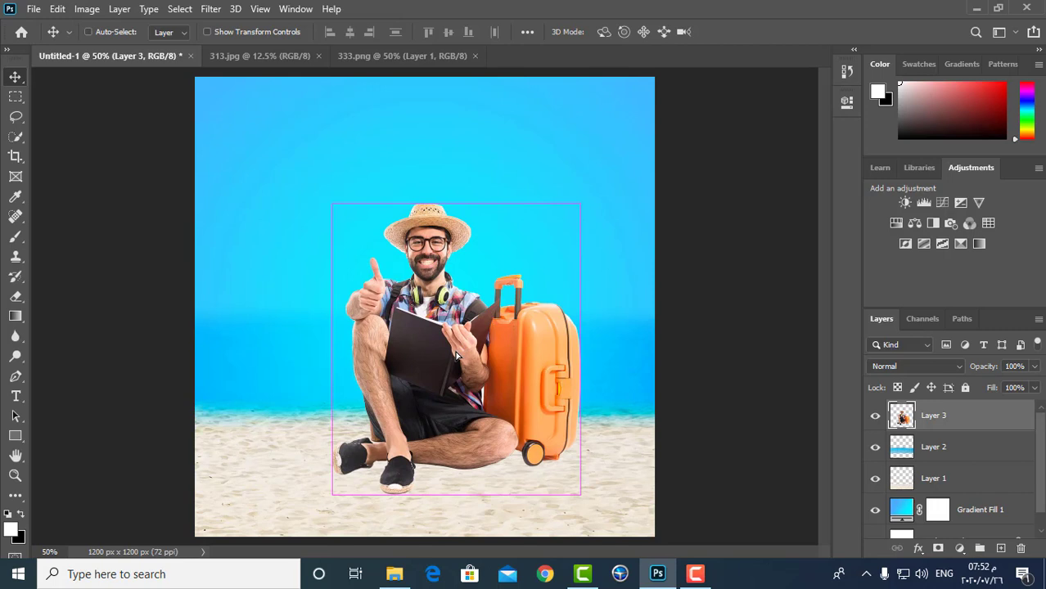
Open image 7035 and bring its lower part, with the man's legs and floor shadow, into the beach document
left_click(394, 573)
left_click_drag(425, 202, 529, 59)
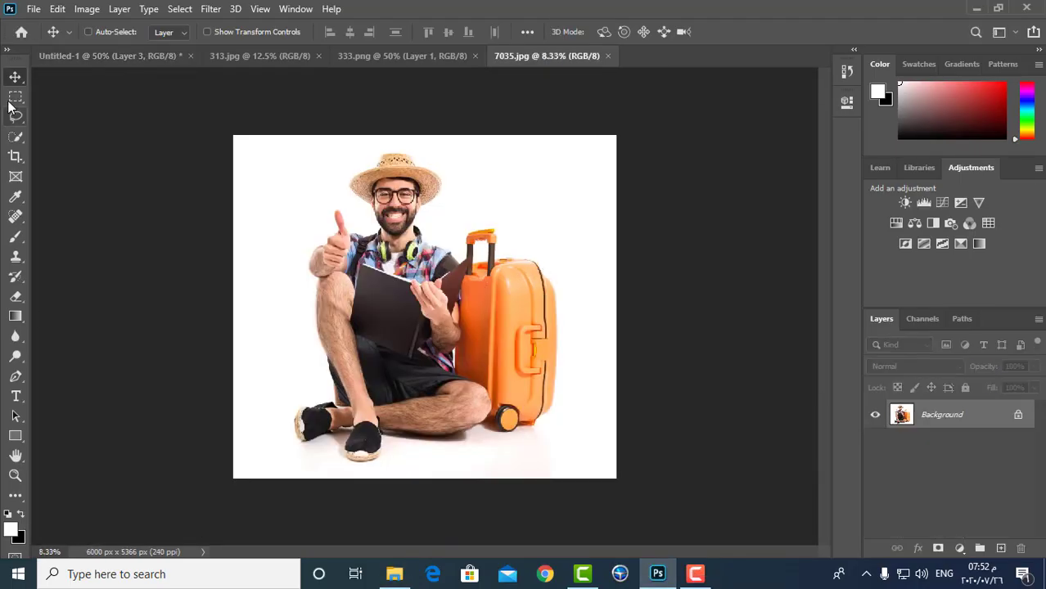
left_click(14, 97)
left_click_drag(191, 377, 736, 484)
key("BackSpace")
left_click_drag(261, 246, 329, 248)
left_click_drag(318, 204, 451, 384)
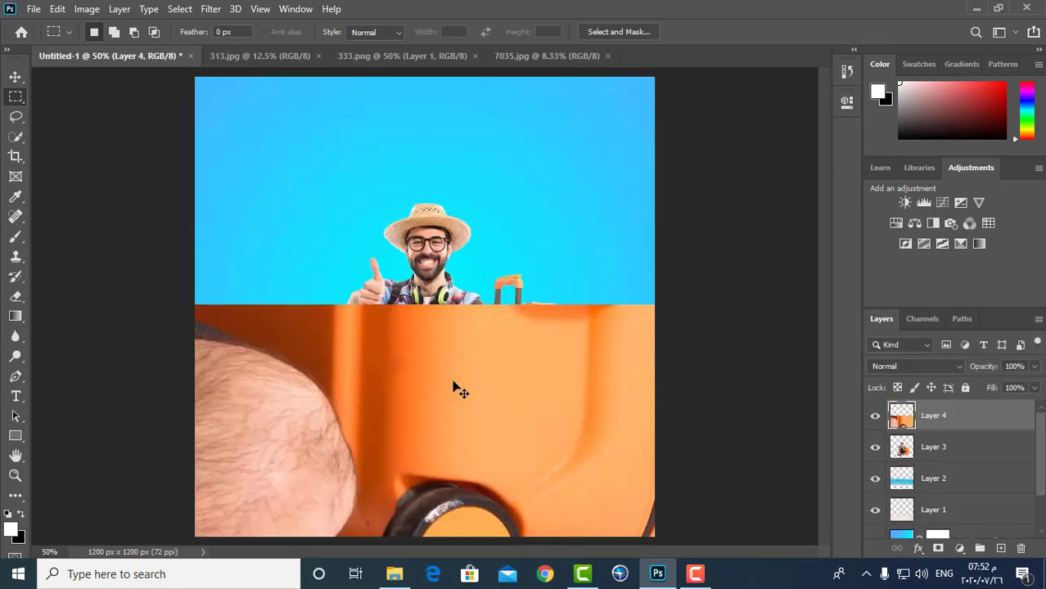
Scale the legs-and-shadow layer to 15.5%, align it with the seated man, and place it beneath Layer 3
key("ctrl+t")
left_click_drag(564, 397, 258, 297)
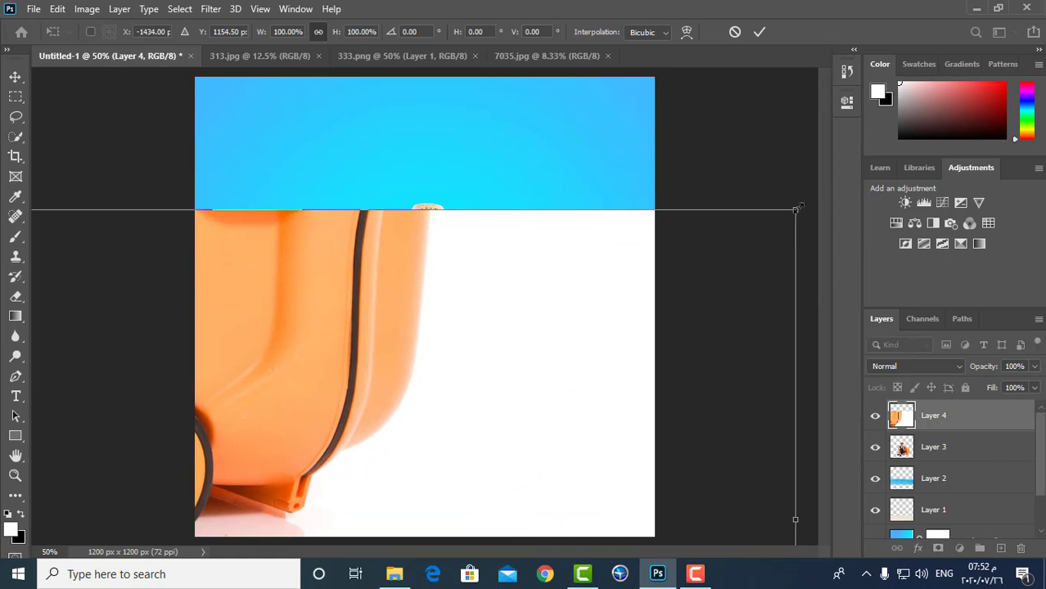
left_click_drag(795, 209, 705, 360)
left_click_drag(719, 303, 613, 437)
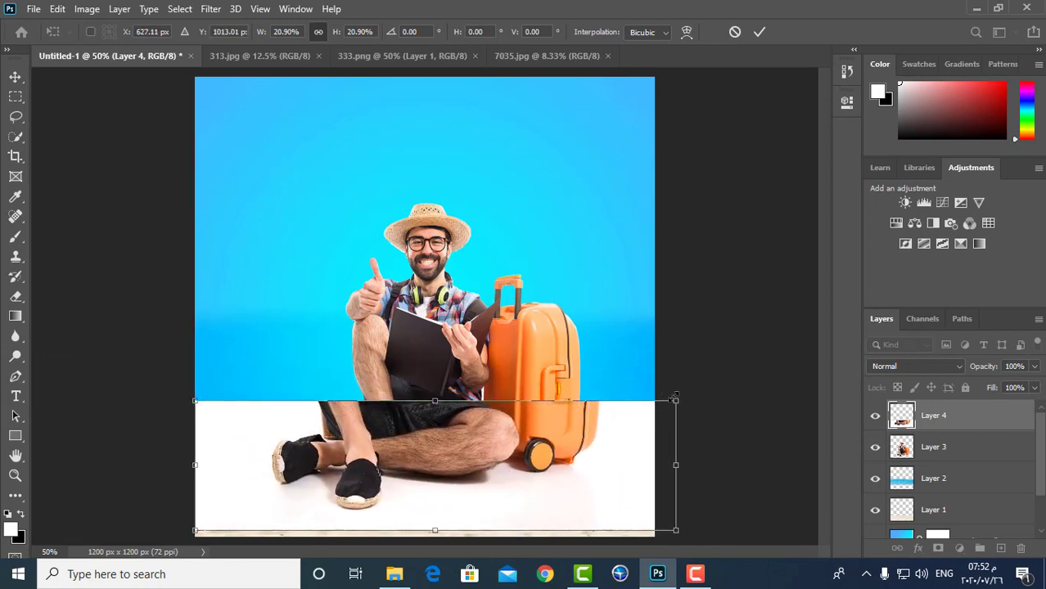
left_click_drag(665, 401, 609, 417)
left_click_drag(476, 448, 496, 448)
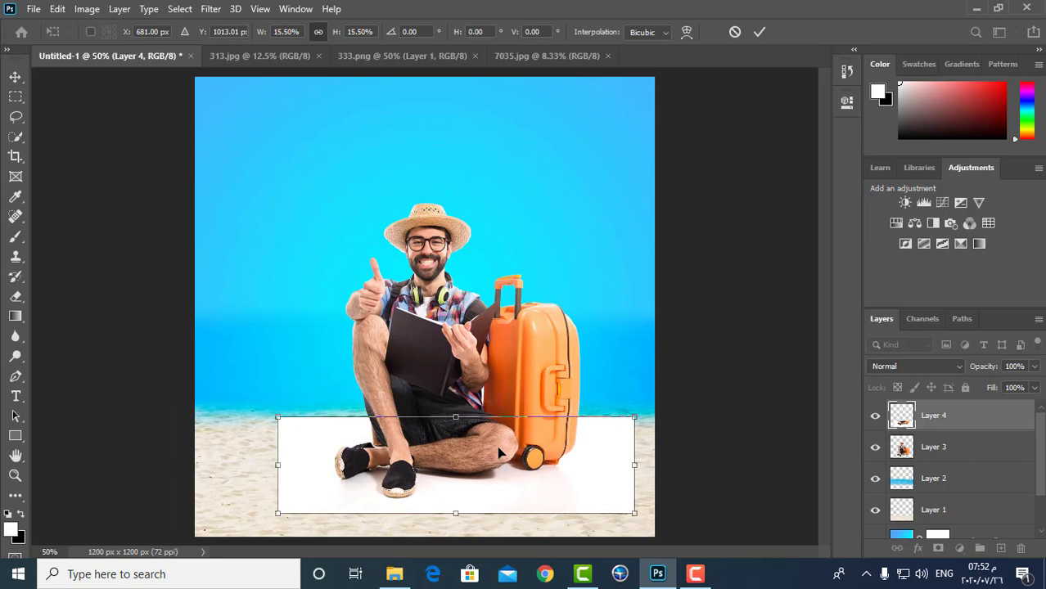
key("Return")
key("m")
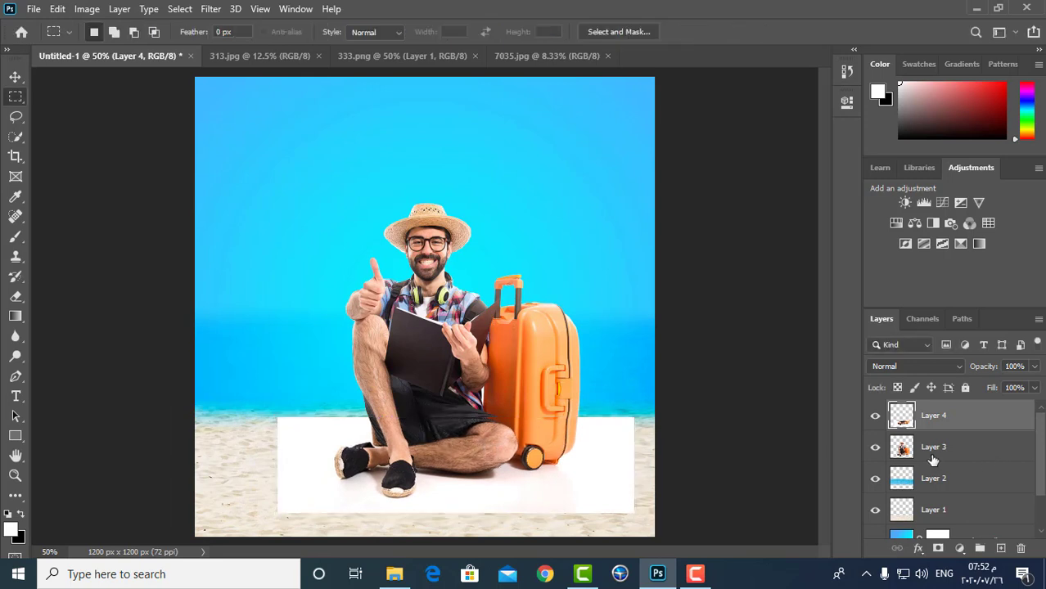
left_click(13, 77)
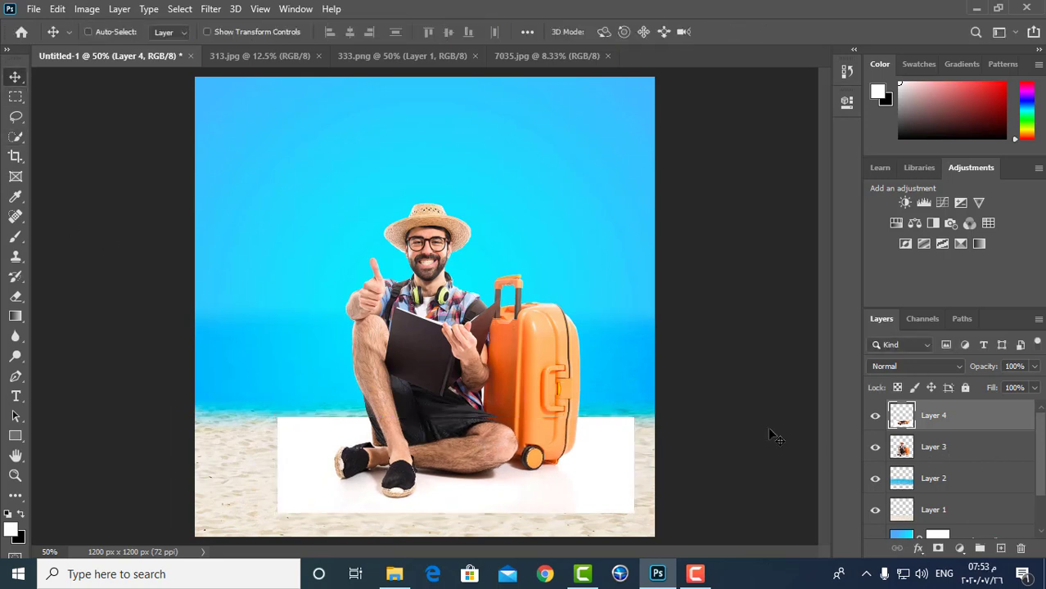
left_click_drag(975, 424, 975, 449)
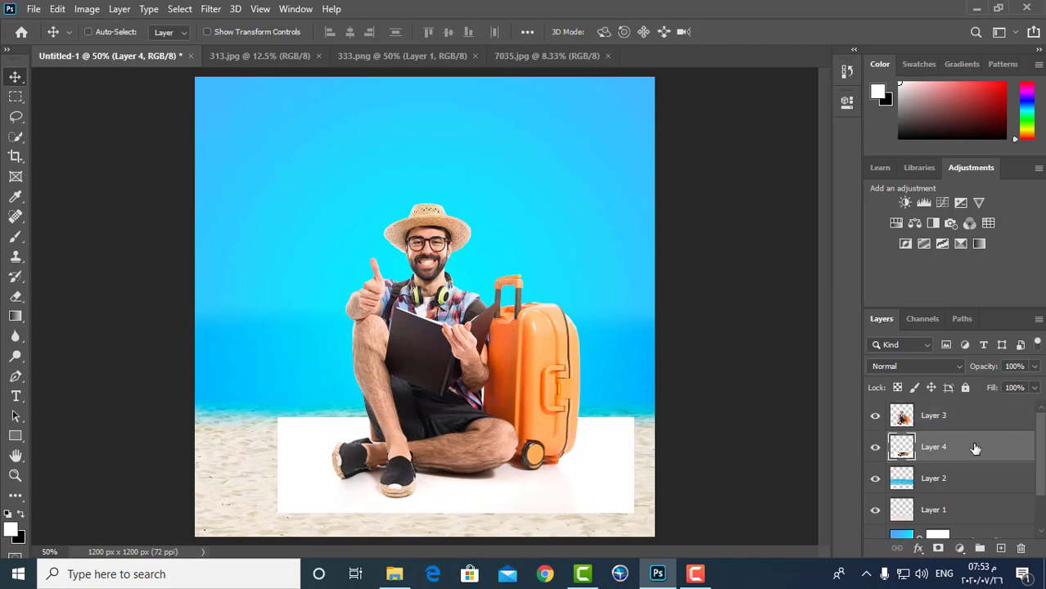
Nudge Layer 4 slightly up and left to line up with the seated man, and set its blend mode to Multiply
key("Up")
key("Up")
key("Up")
key("Up")
key("Up")
key("Up")
key("Up")
key("Up")
key("Up")
key("Up")
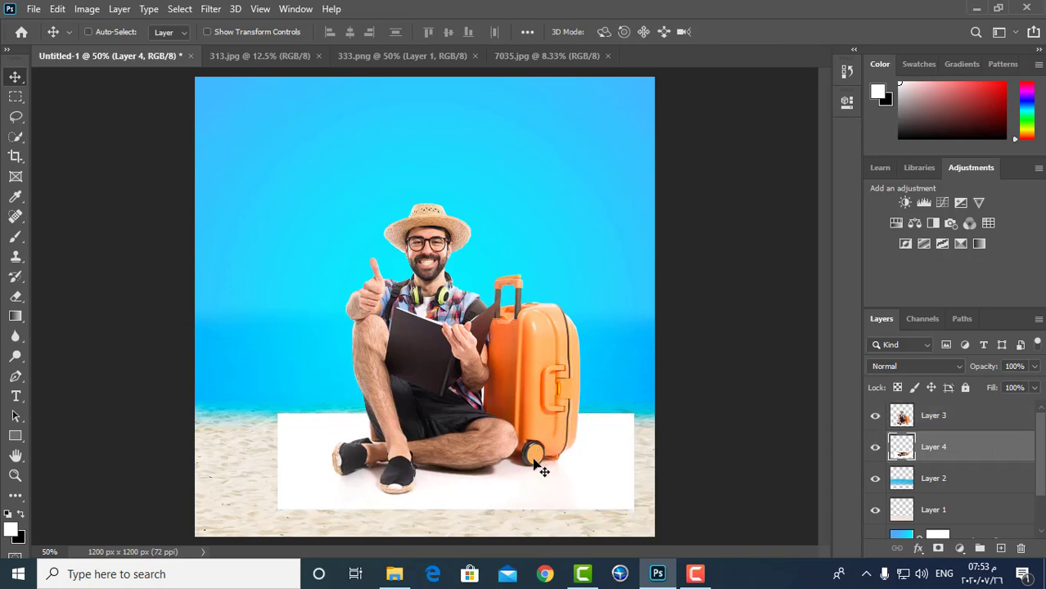
key("Left")
key("Left")
key("Left")
key("Left")
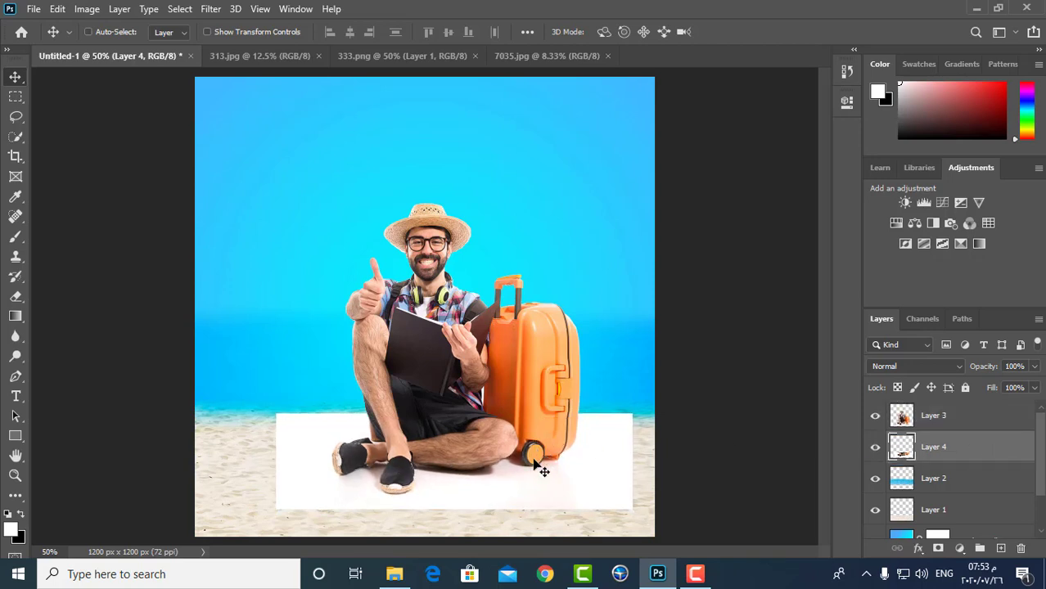
left_click(903, 370)
left_click(900, 235)
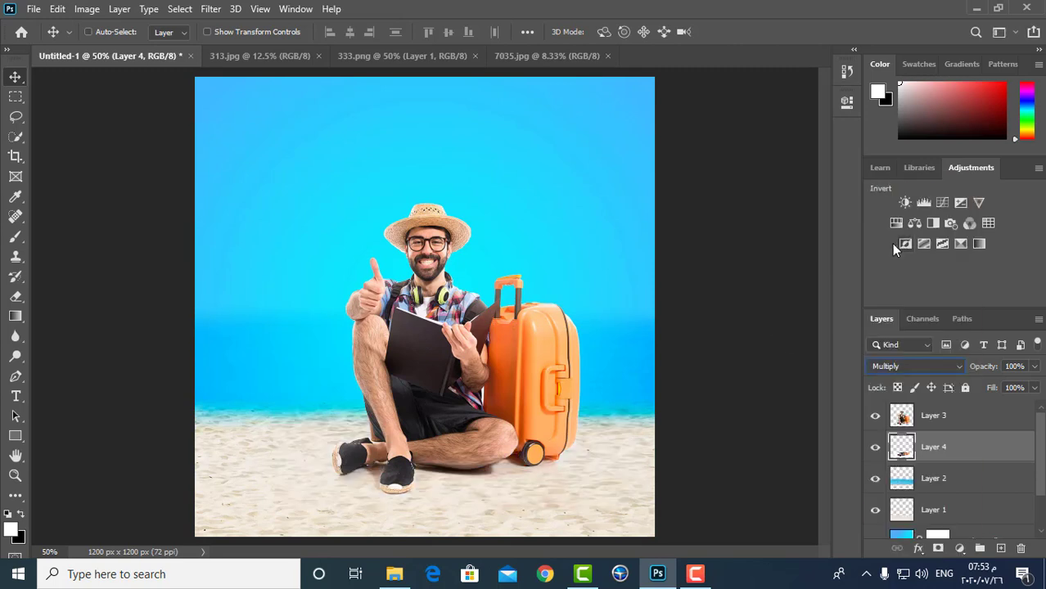
Add a new layer above Layer 4 and paint one soft black brush dab below the suitcase wheel
left_click(13, 236)
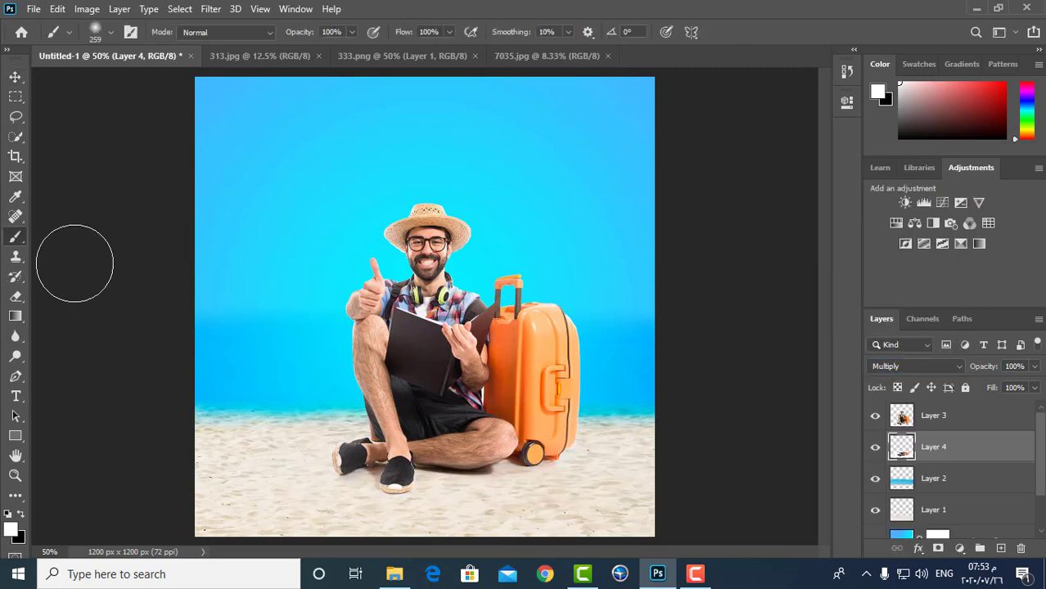
left_click(1002, 548)
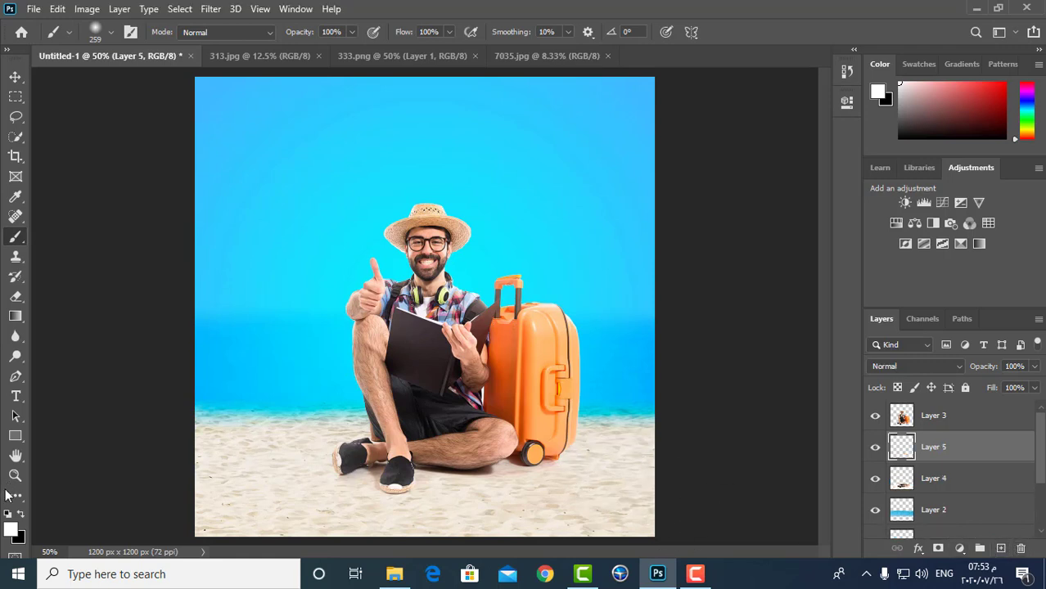
left_click(23, 517)
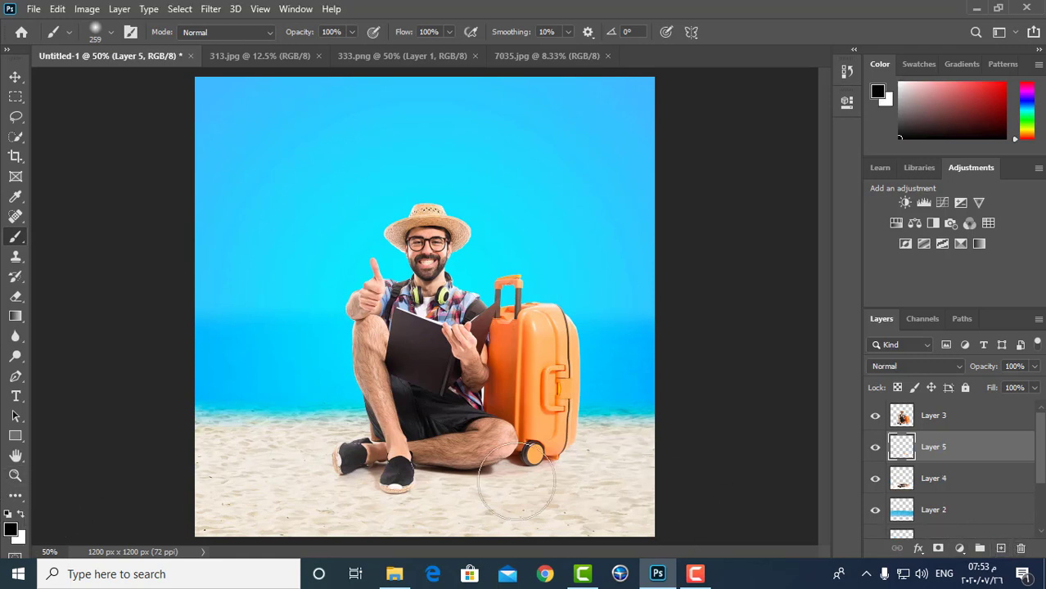
left_click(516, 483)
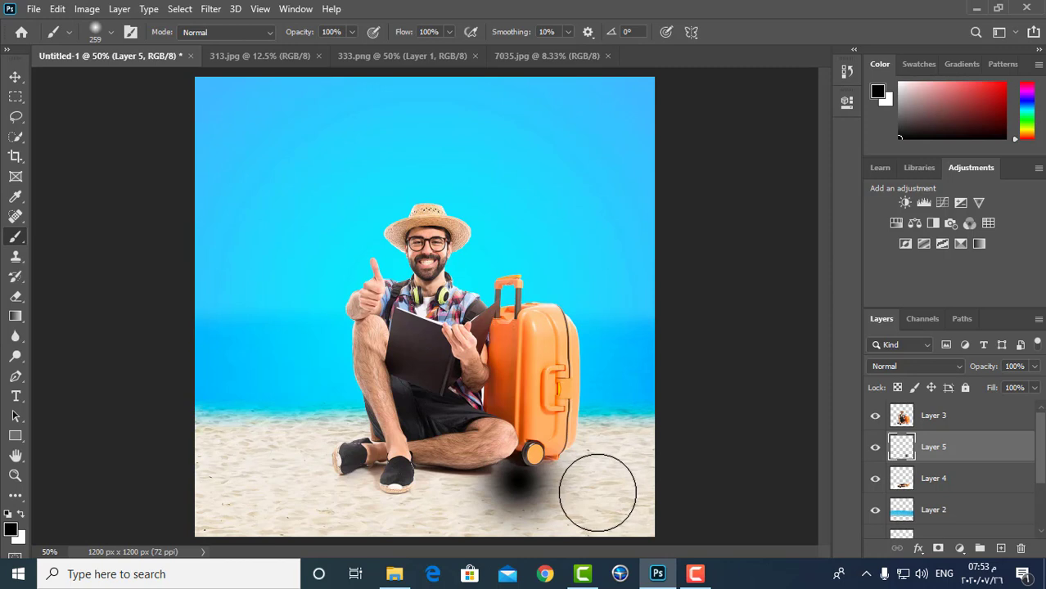
Squash the black dab into a flat shadow under the suitcase's outer lower edge, and set the layer's opacity to 71%
key("ctrl+t")
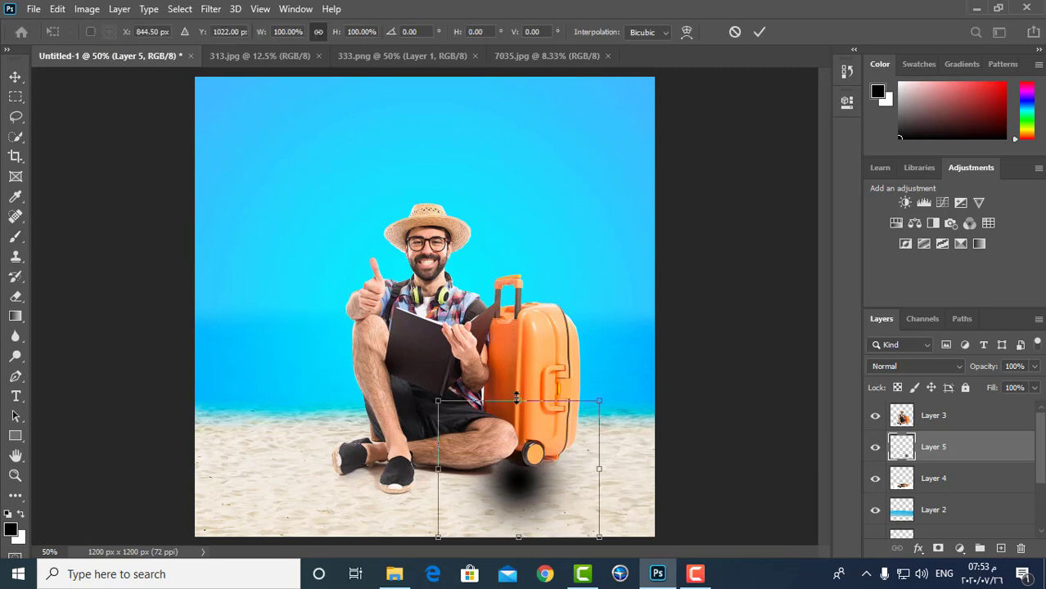
left_click_drag(517, 398, 517, 494)
left_click_drag(522, 530, 548, 465)
left_click_drag(619, 452, 600, 461)
key("Return")
key("b")
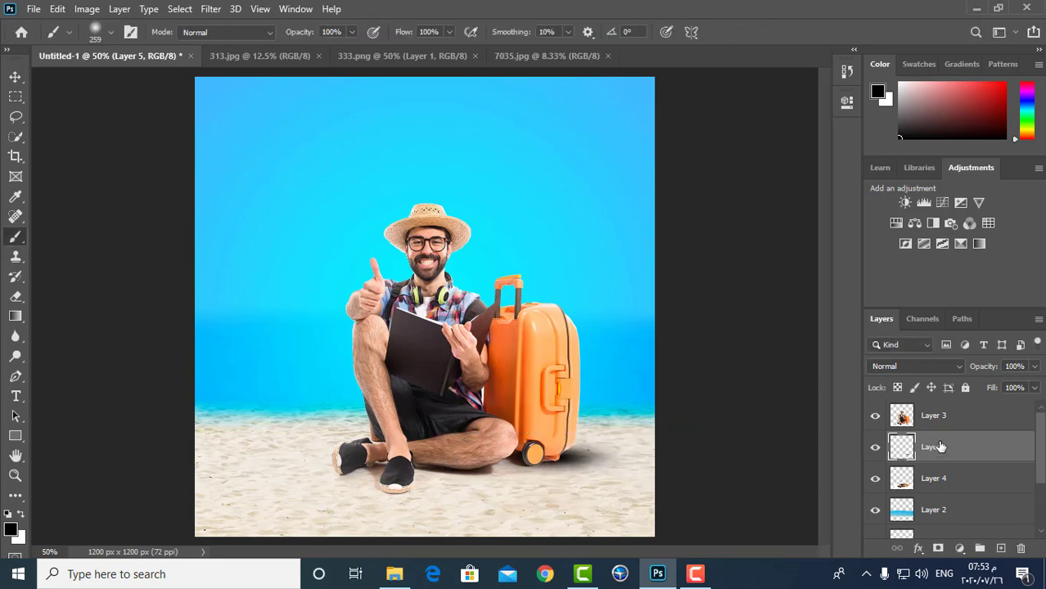
left_click(1035, 368)
left_click_drag(1007, 380, 1011, 381)
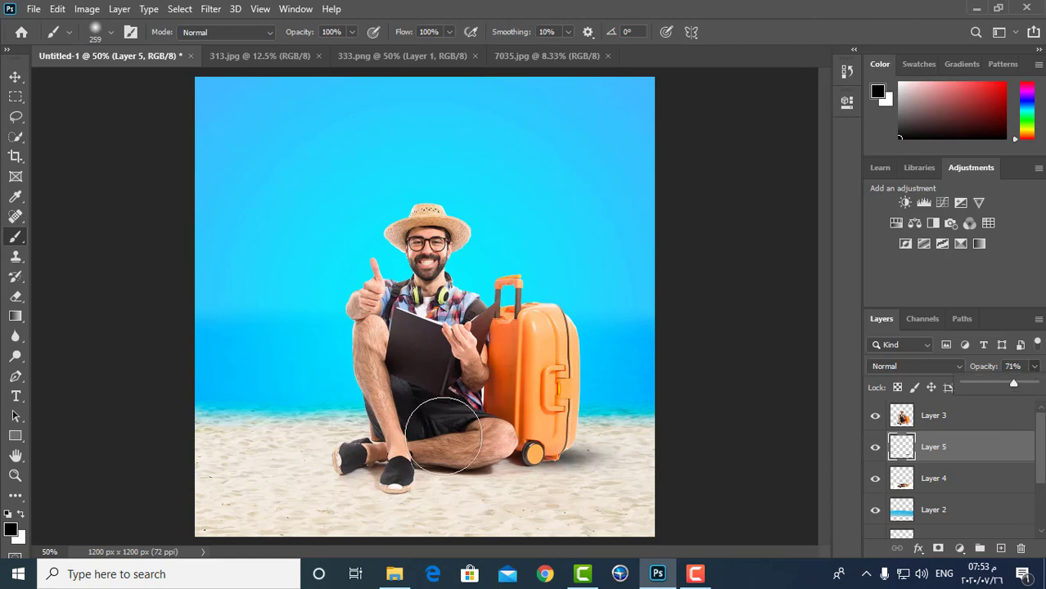
Place a copy of the suitcase shadow on the sand beneath the man's front shoe, and set the copy's opacity to 54%
key("ctrl+j")
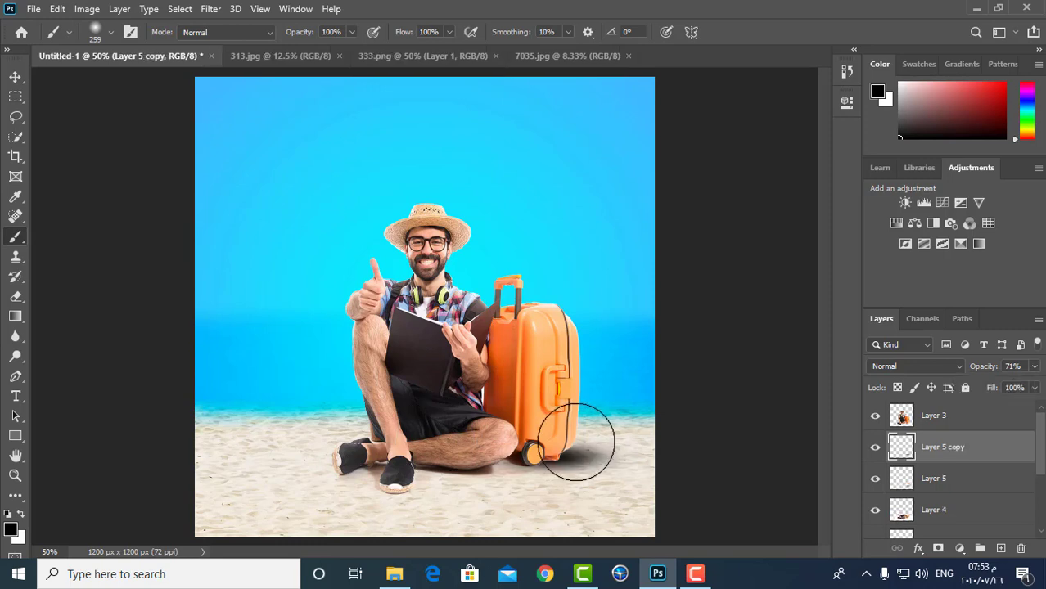
left_click_drag(607, 452, 438, 481)
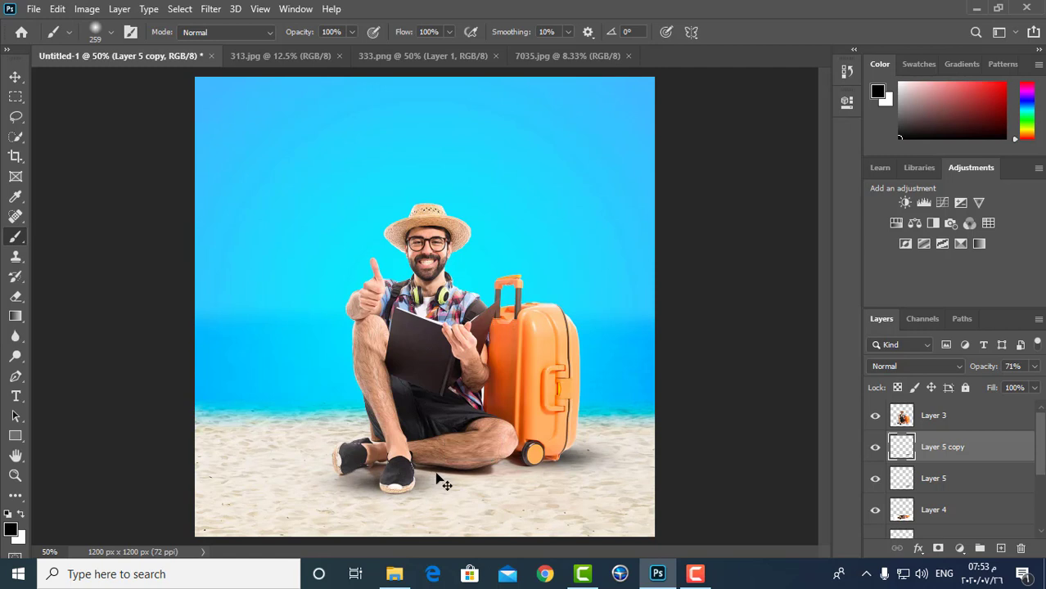
left_click(1034, 366)
left_click_drag(995, 380, 1004, 387)
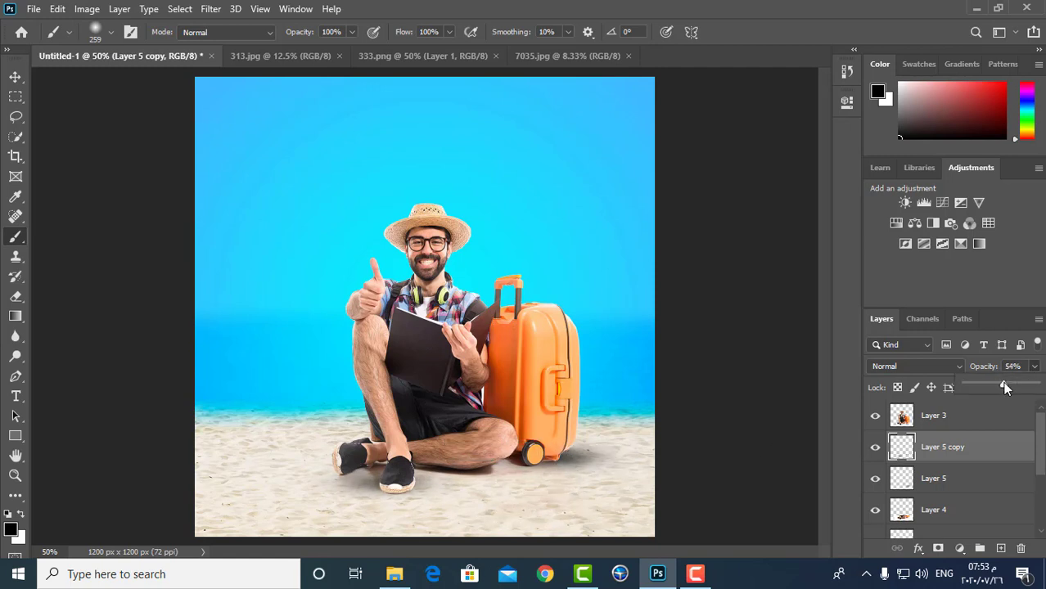
left_click(15, 78)
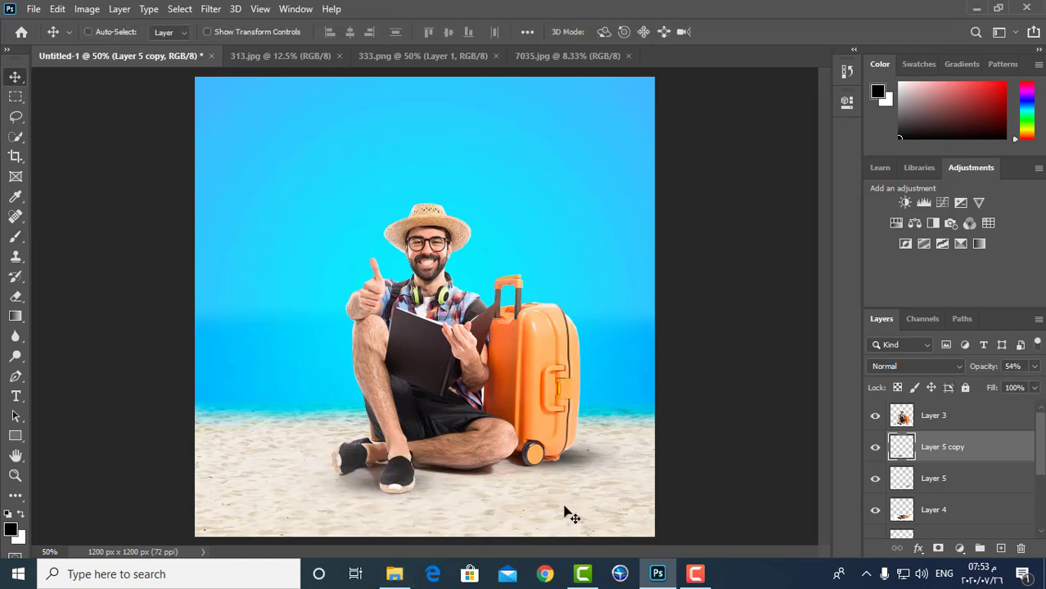
Adjust the sand on Layer 1 with Hue/Saturation, using Hue +7 and Saturation +27
scroll(1018, 448, "down", 2)
left_click(959, 511)
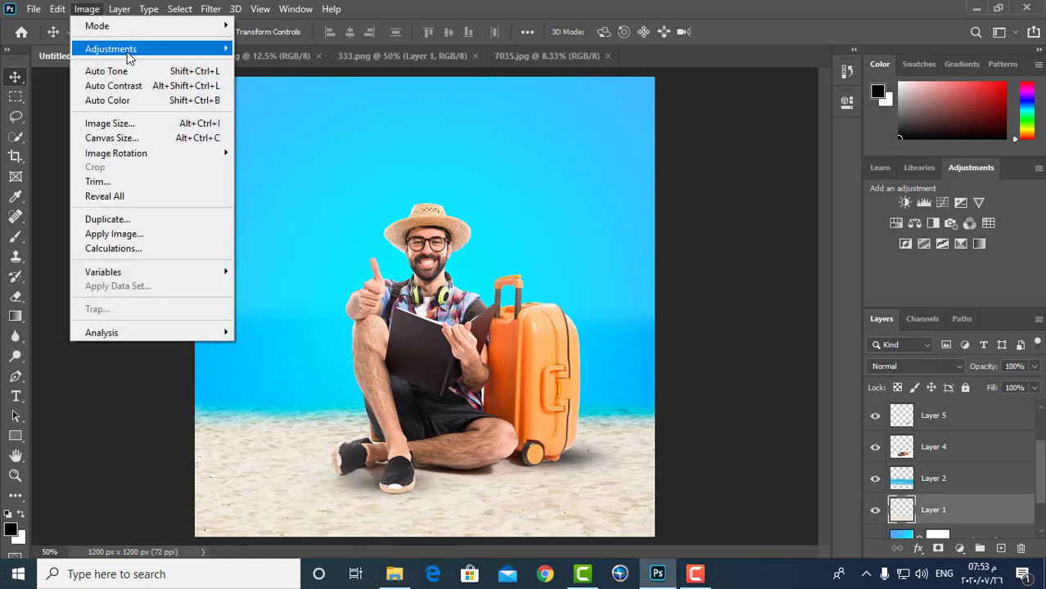
mouse_move(130, 55)
left_click(275, 130)
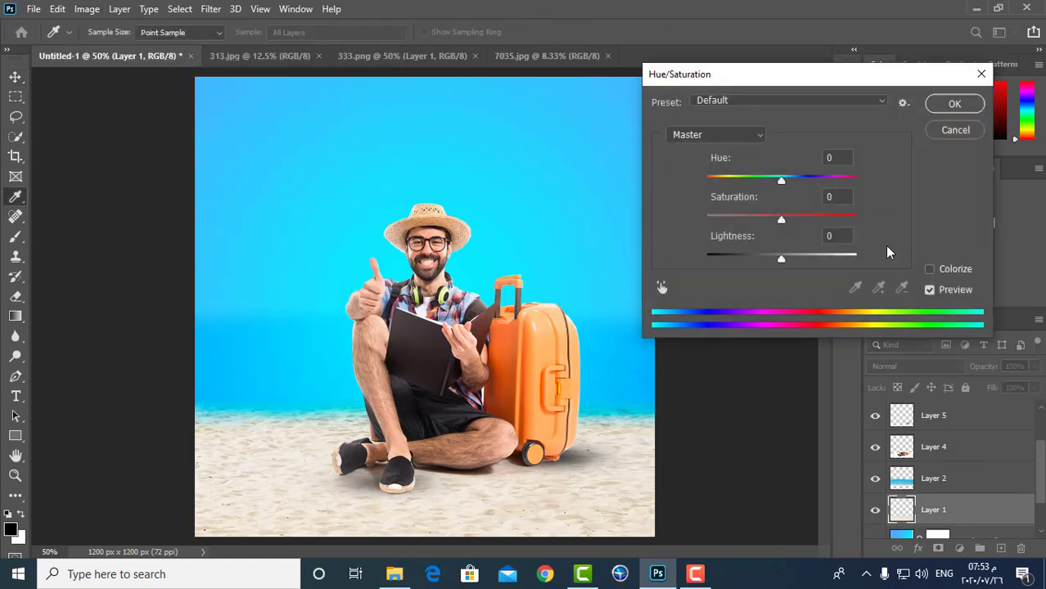
left_click_drag(781, 181, 812, 184)
mouse_move(780, 219)
left_mouse_down()
mouse_move(804, 218)
mouse_move(792, 219)
left_mouse_up()
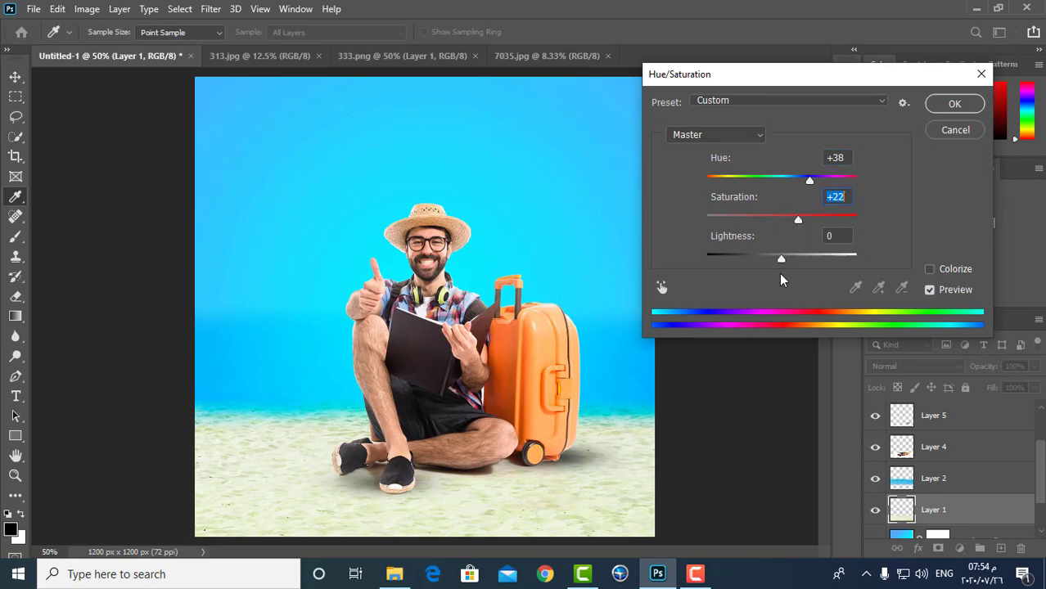
mouse_move(780, 258)
left_mouse_down()
mouse_move(794, 259)
mouse_move(768, 260)
mouse_move(780, 258)
left_mouse_up()
left_click_drag(810, 180, 786, 177)
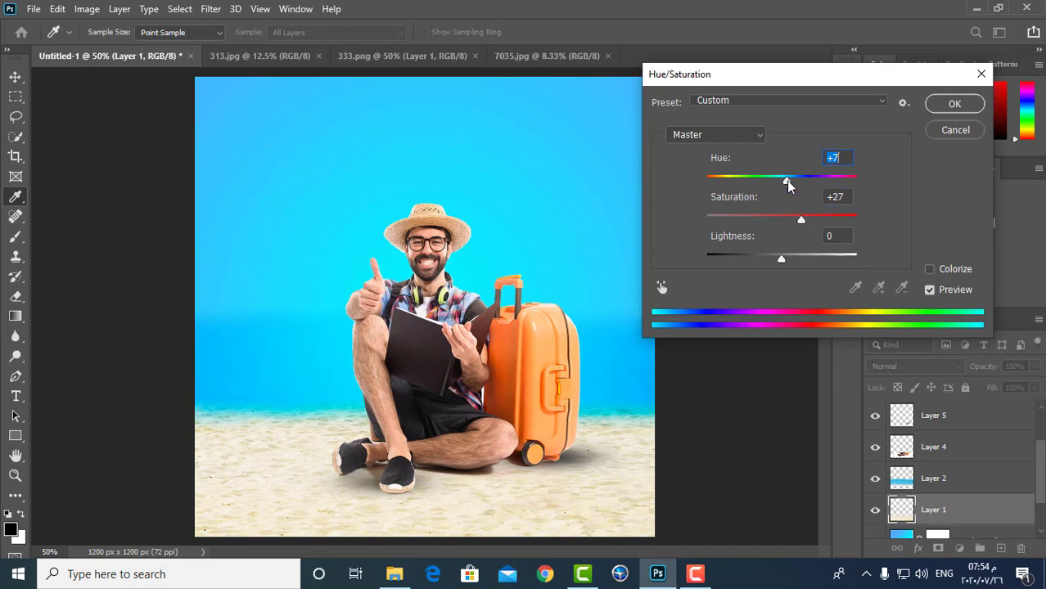
key("Return")
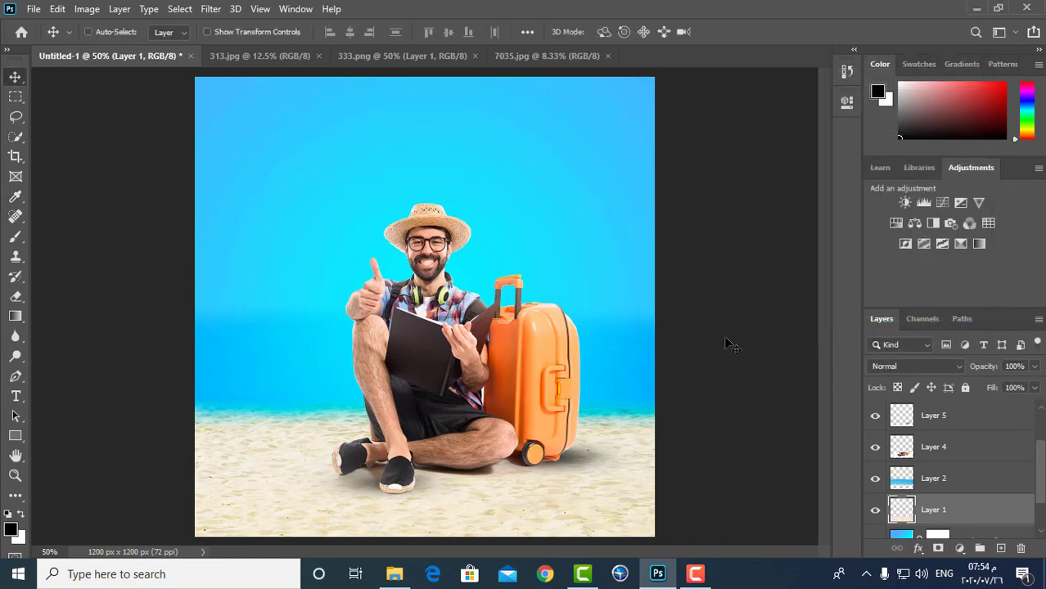
Open clipart2234418.png from the stock folder and bring the palm leaves into the beach document's upper-right corner
left_click(399, 575)
left_click_drag(500, 230, 670, 56)
left_click_drag(557, 204, 631, 150)
Scale the palm leaves to 78.75% and fit them into the poster's upper-right corner
key("ctrl+t")
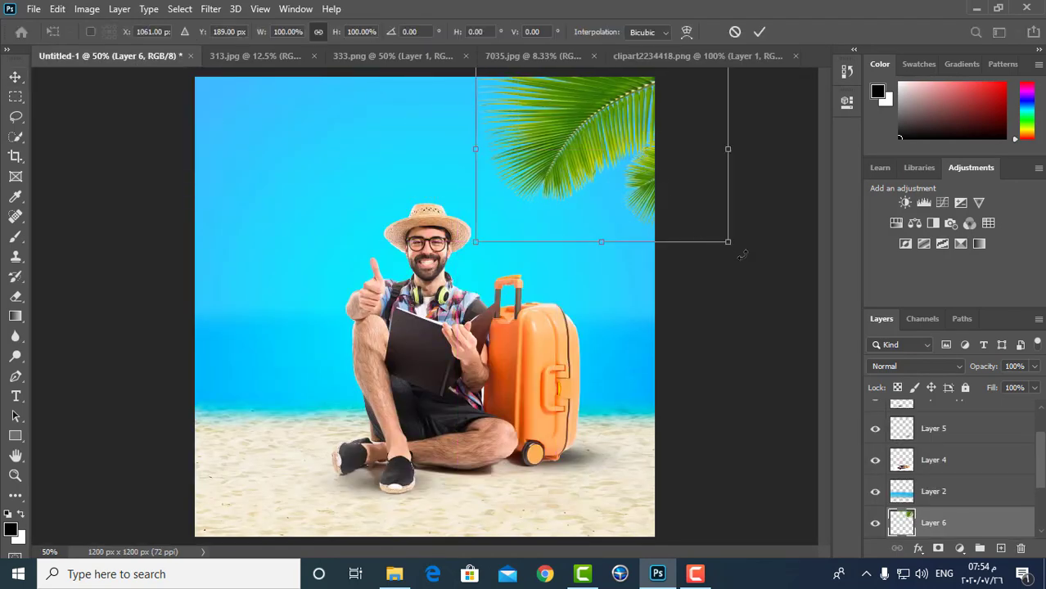
left_click_drag(728, 245, 701, 222)
left_click_drag(601, 159, 622, 151)
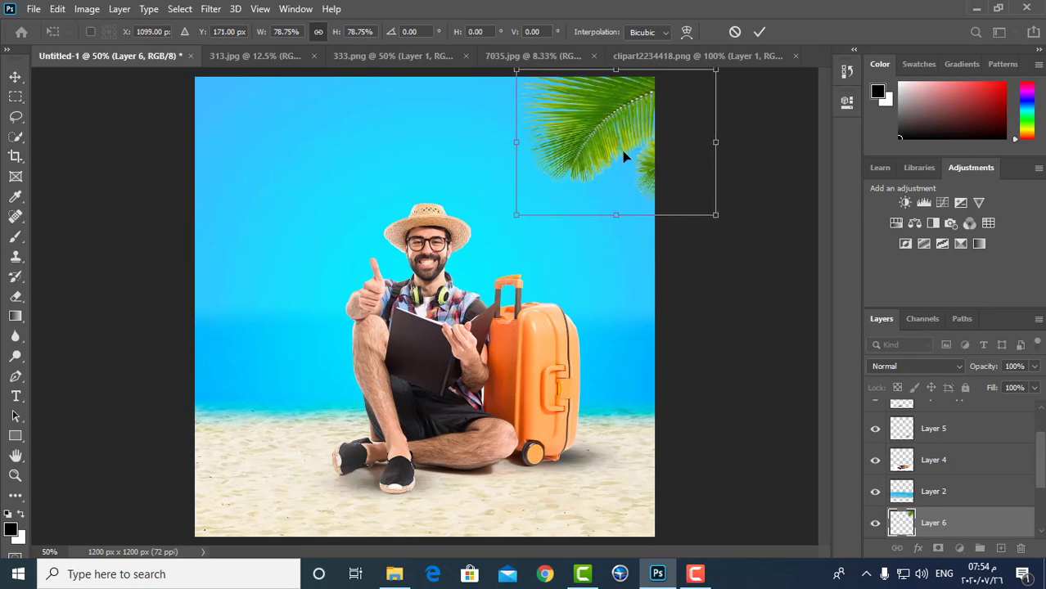
key("Return")
Apply a Gaussian Blur with a 3.2-pixel radius to the palm leaves on Layer 6
left_click(210, 9)
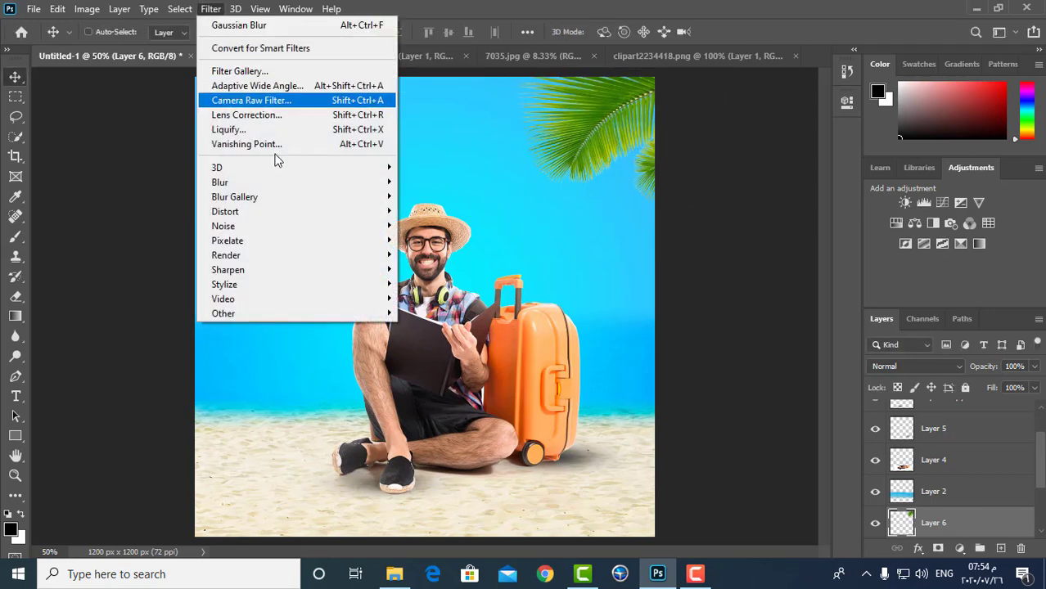
mouse_move(282, 181)
left_click(466, 239)
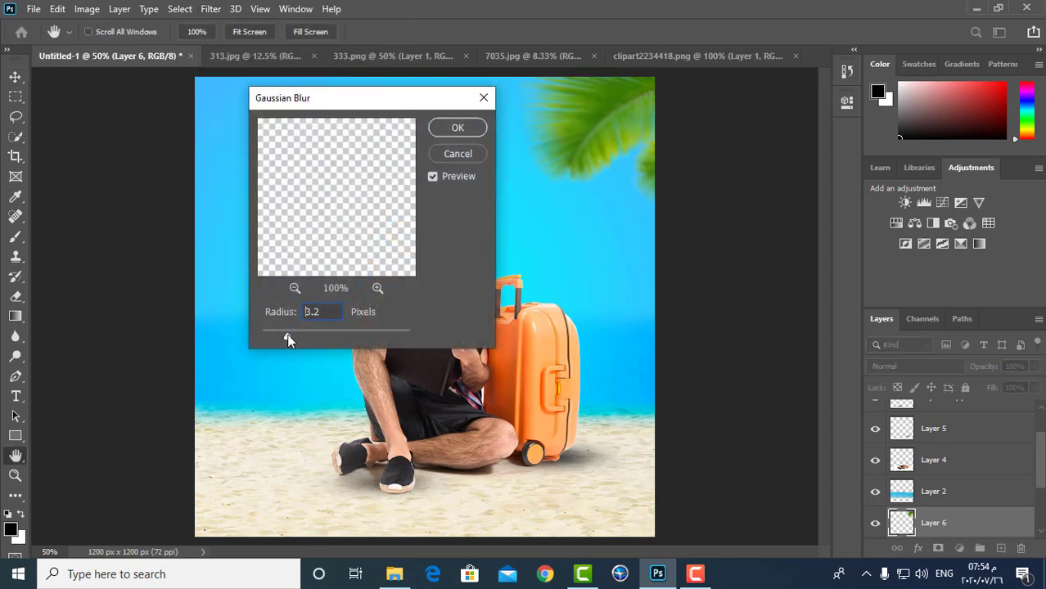
left_click_drag(288, 339, 288, 338)
left_click(458, 128)
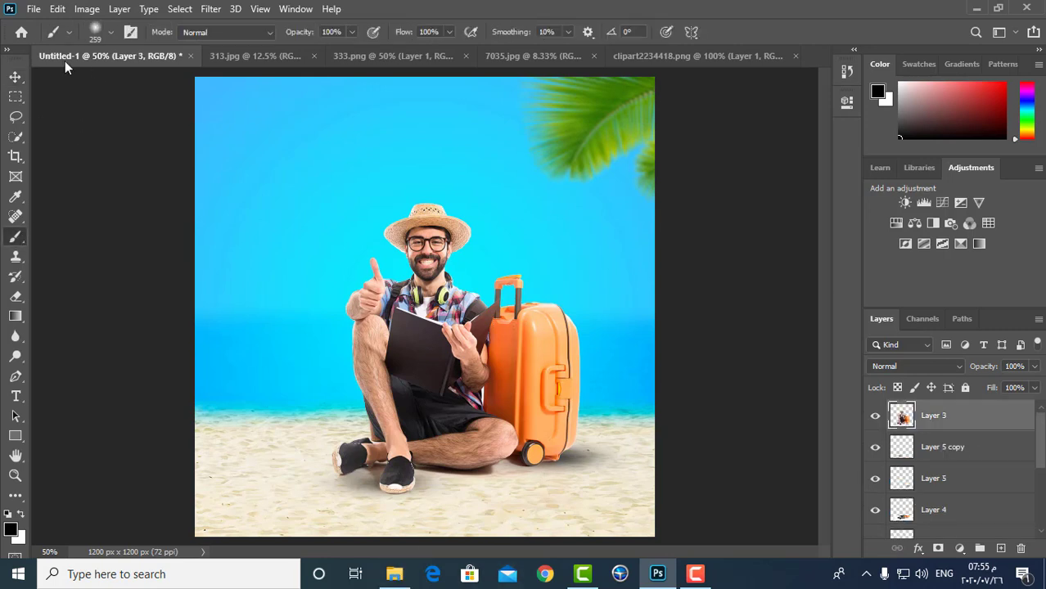
Stamp white light rays on a new layer above the man, using the 1457 px light-ray brush
left_click(88, 29)
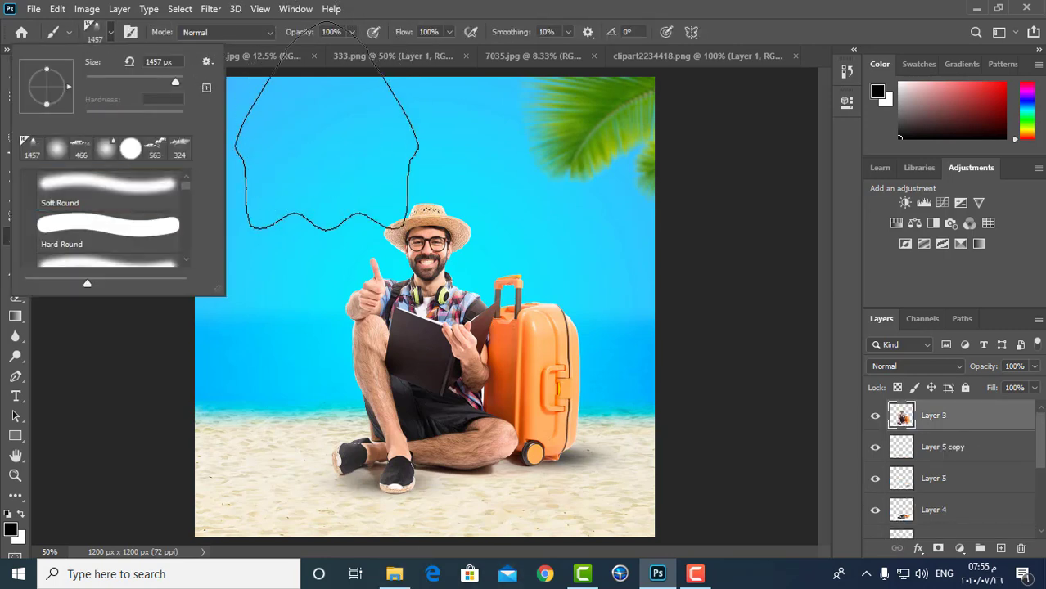
left_click(20, 514)
left_click(21, 515)
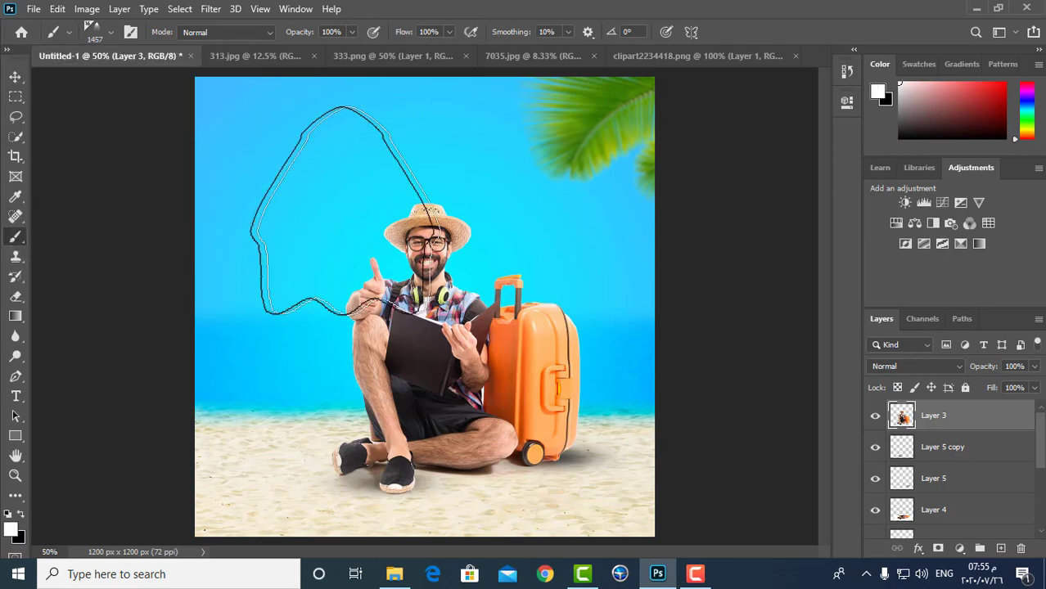
left_click(1000, 548)
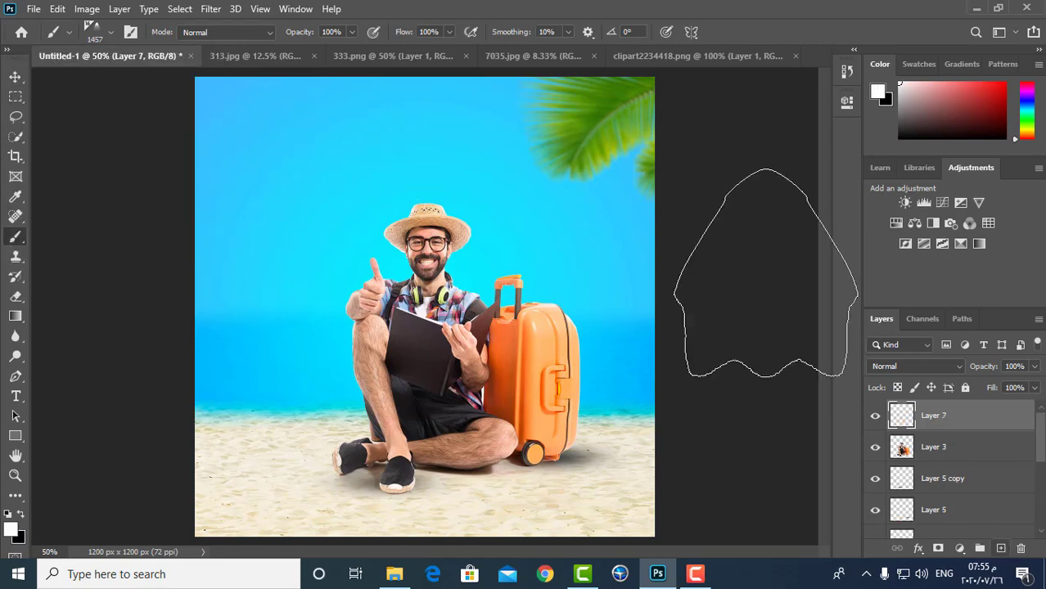
left_click(417, 213)
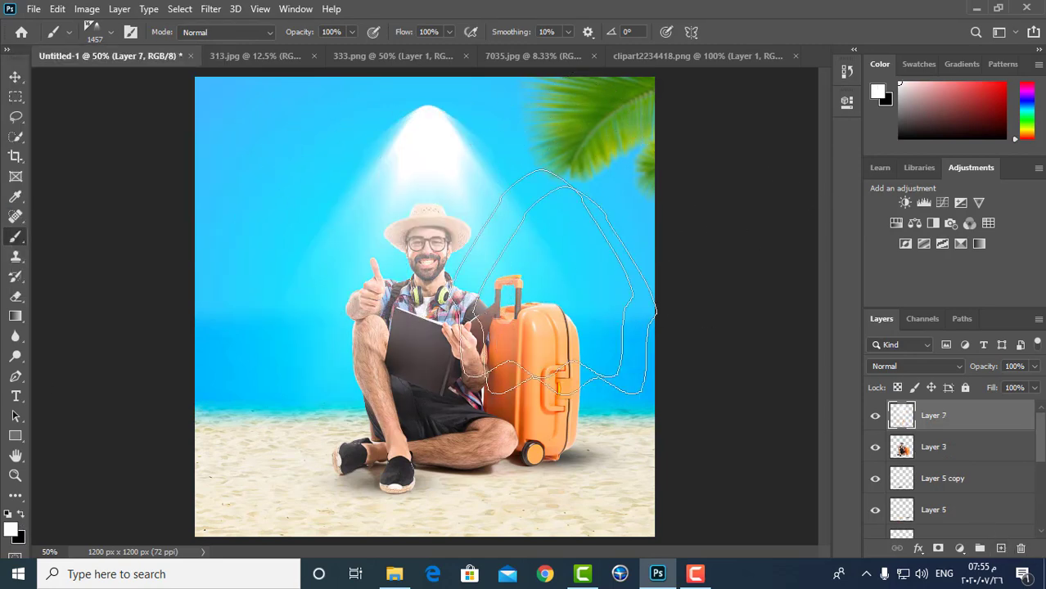
Rotate the light rays by -29.15° and move them into the poster's upper-left corner
left_click_drag(442, 225, 305, 187)
key("ctrl+t")
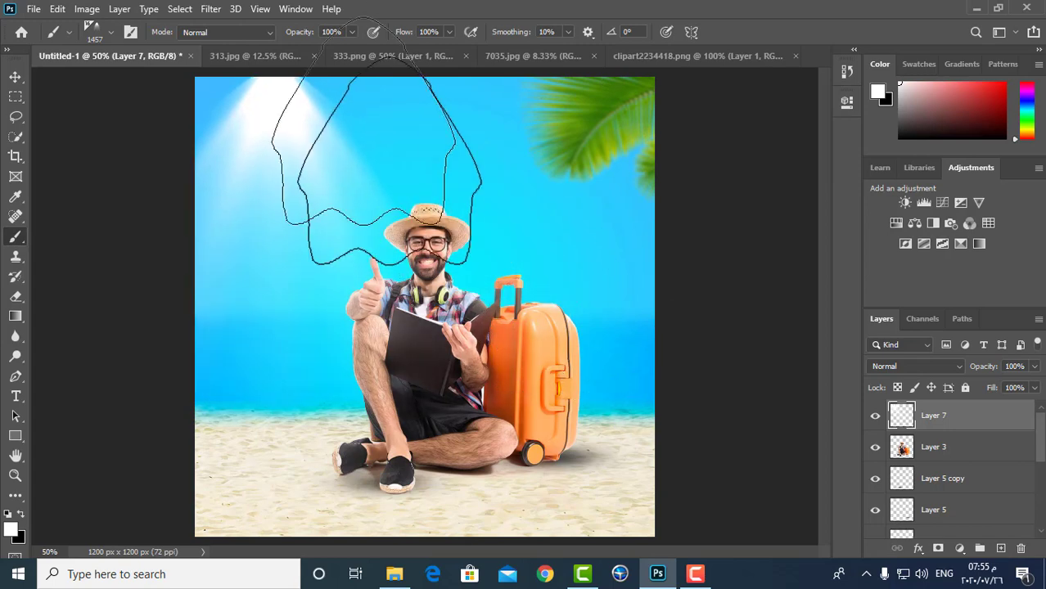
left_click_drag(518, 248, 498, 110)
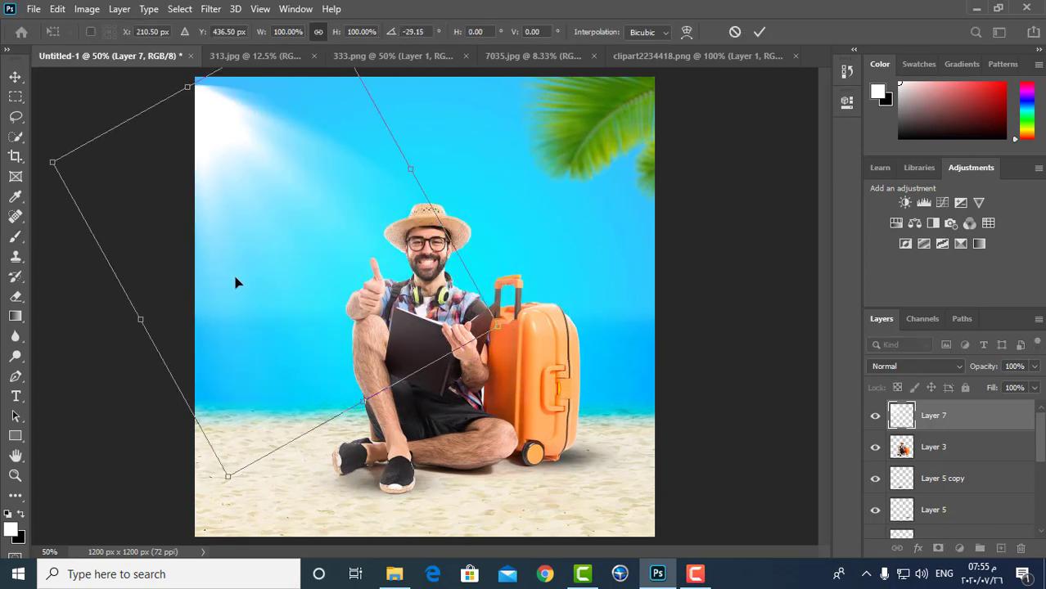
mouse_move(236, 282)
left_mouse_down()
mouse_move(231, 222)
mouse_move(243, 241)
left_mouse_up()
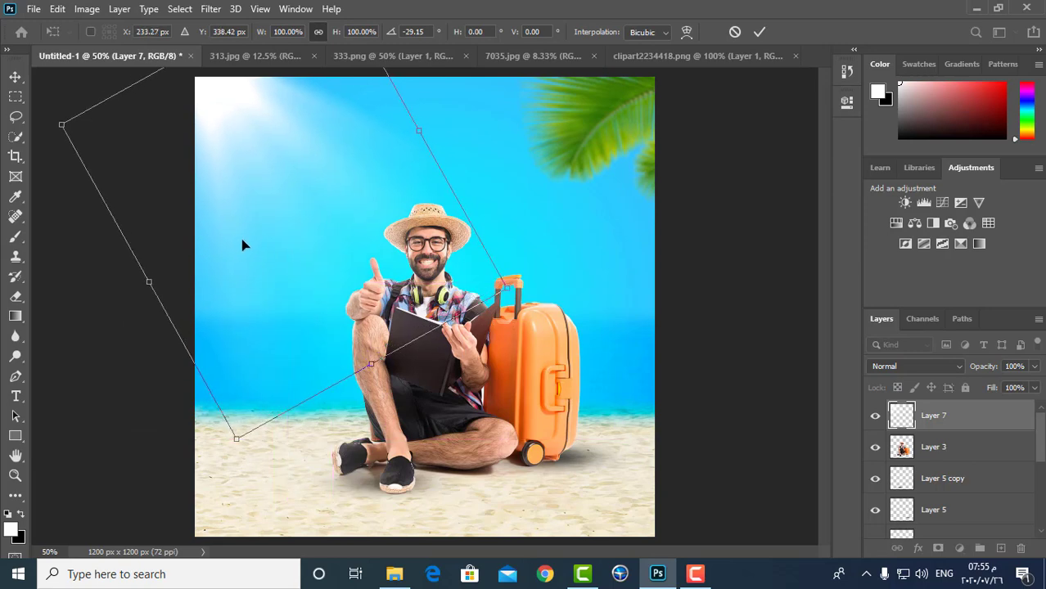
key("Return")
key("b")
left_click(15, 96)
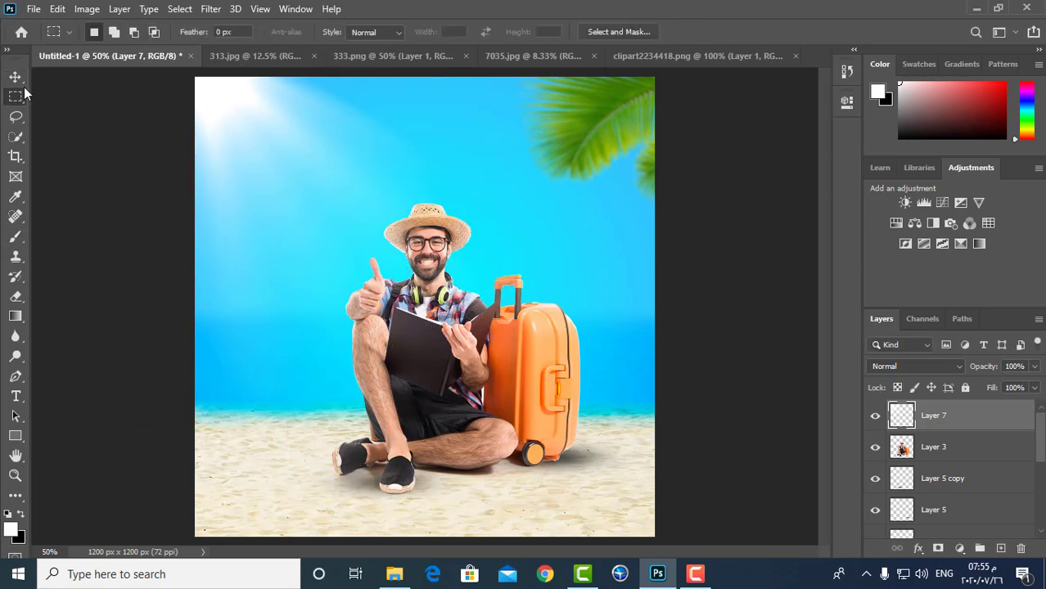
left_click(15, 76)
left_click_drag(334, 160, 333, 152)
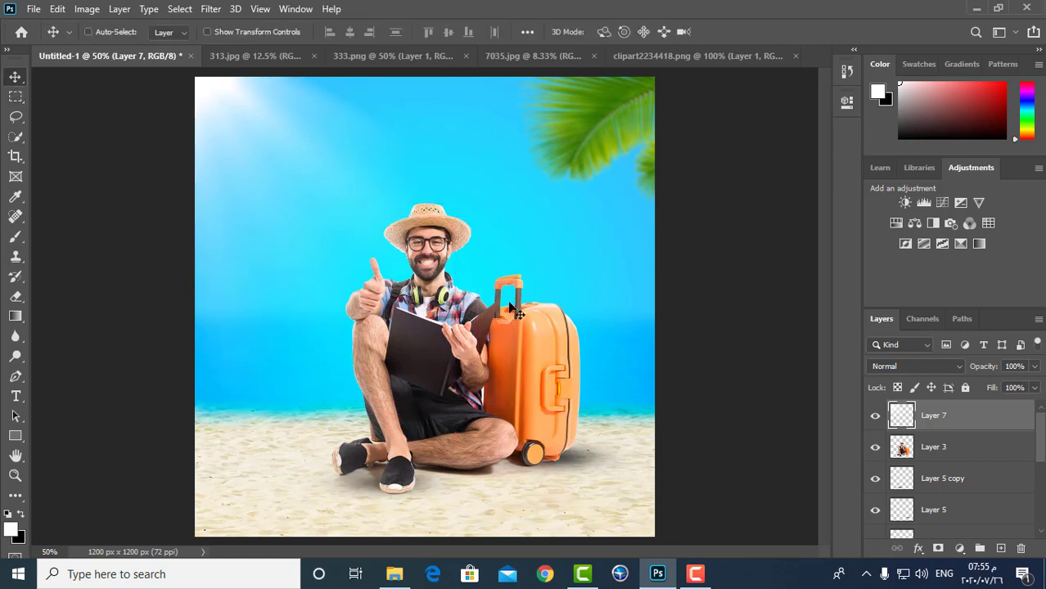
Load the outline of the man and suitcase from Layer 3 as a selection and add a new layer above it
left_click(904, 446)
left_click(905, 450, "ctrl")
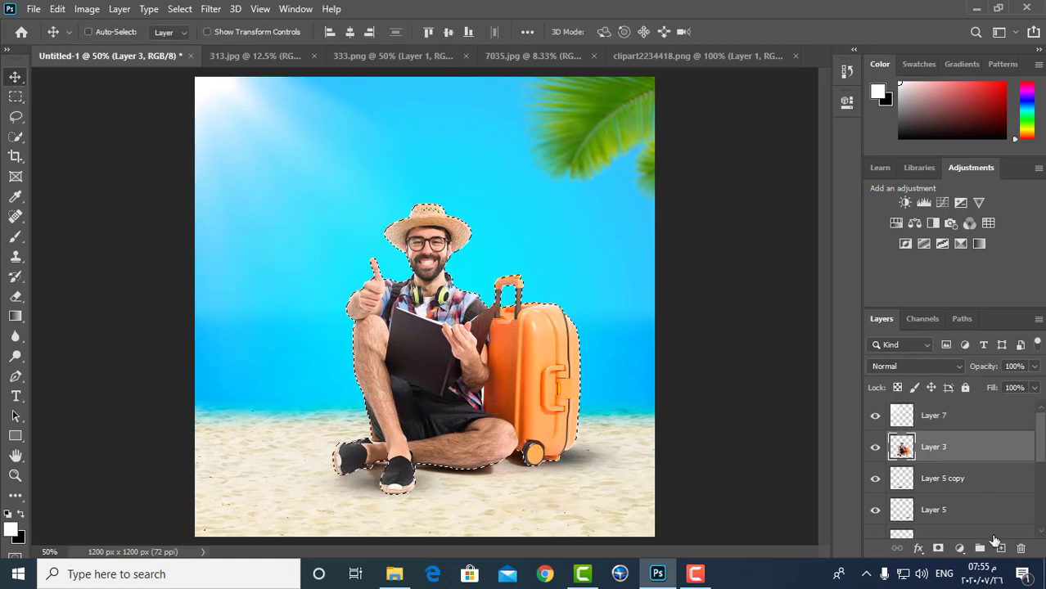
left_click(1000, 548)
Paint a soft white highlight inside the selection near the raised thumb with a 322 px Soft Round brush
left_click(14, 241)
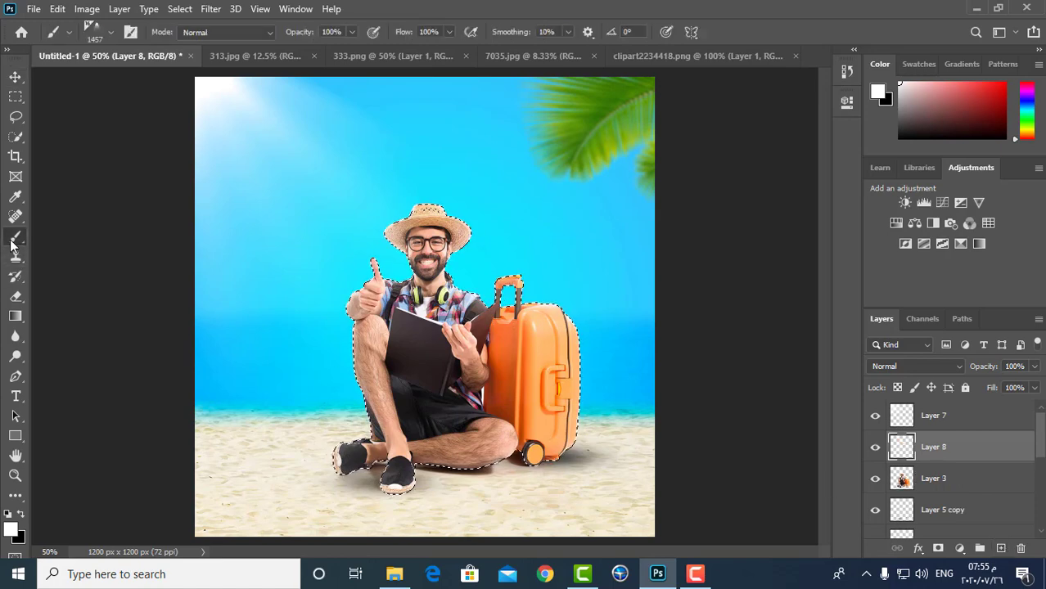
left_click(86, 42)
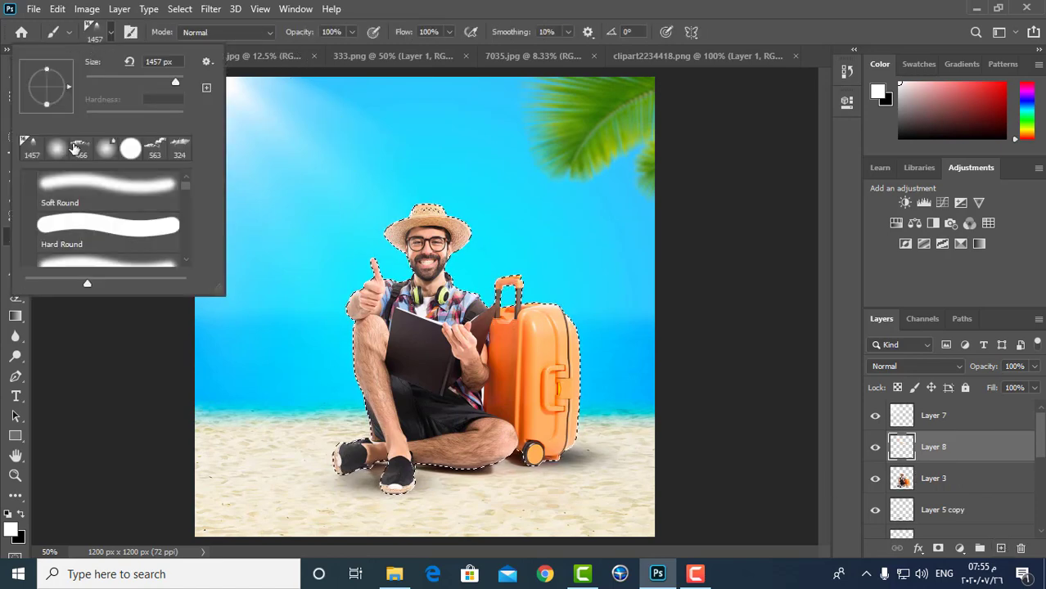
left_click(108, 187)
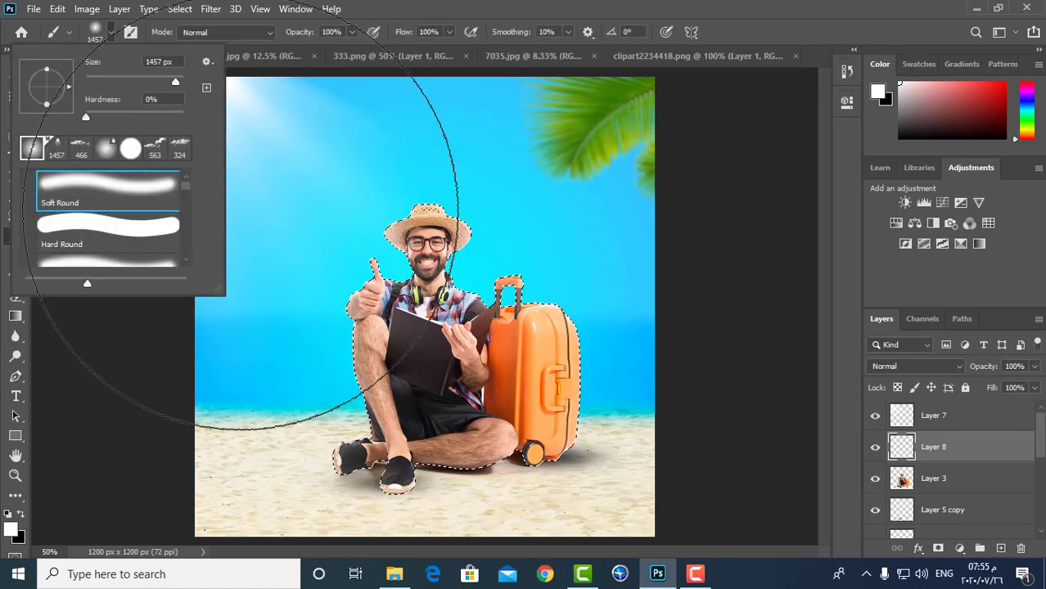
left_click(166, 81)
left_click(351, 235)
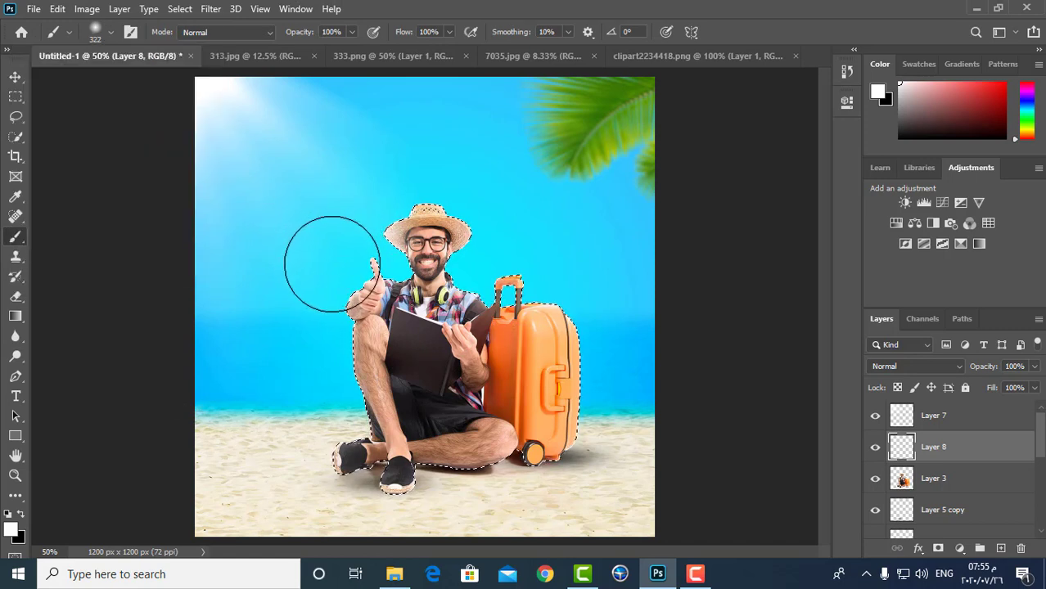
Clear the selection and lower the opacity of the highlight on Layer 8 to 71%
left_click(14, 96)
left_click(430, 163)
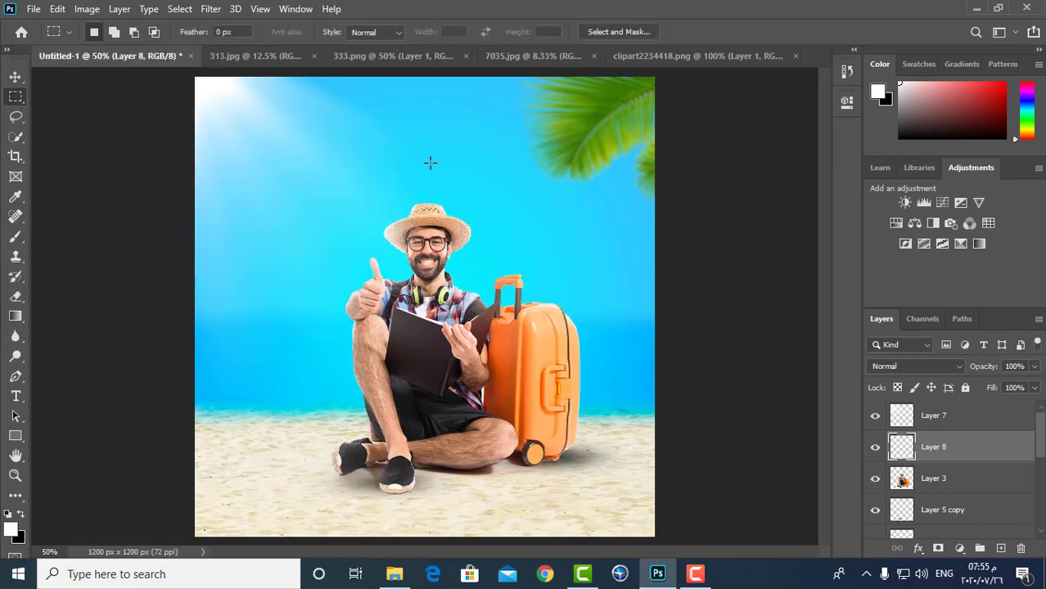
left_click(1035, 367)
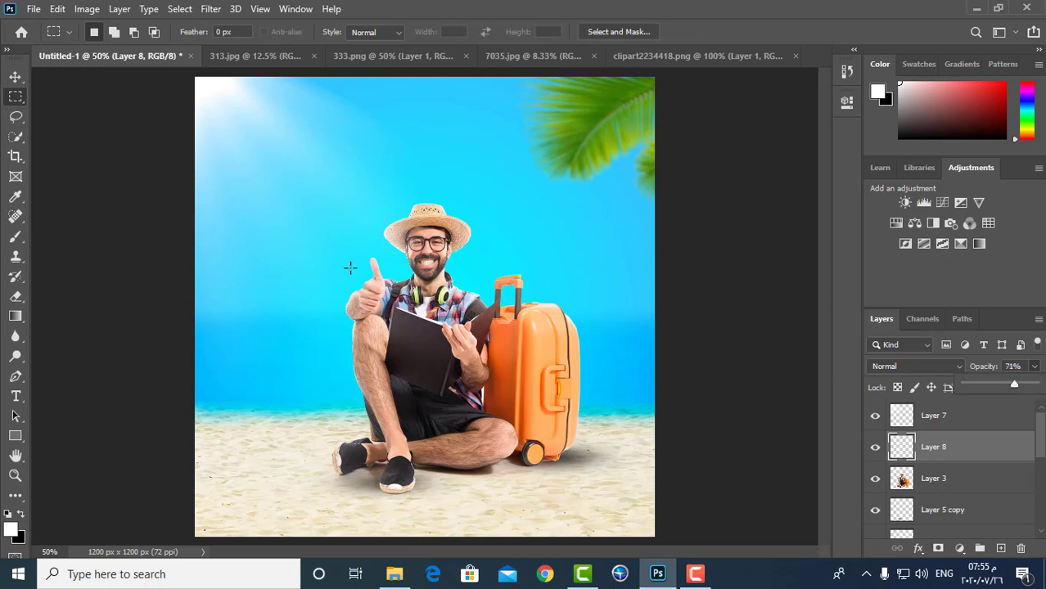
Add the white title SUMMER in Artful Beauty Regular at 199.01 pt and place it above the man's hat near the poster's top
left_click(15, 396)
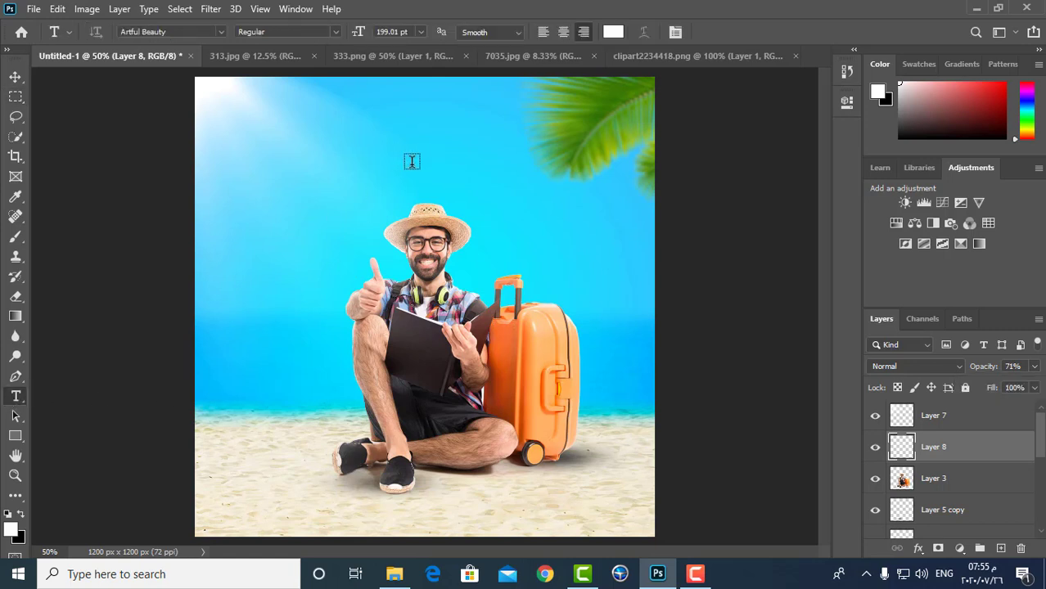
left_click(412, 161)
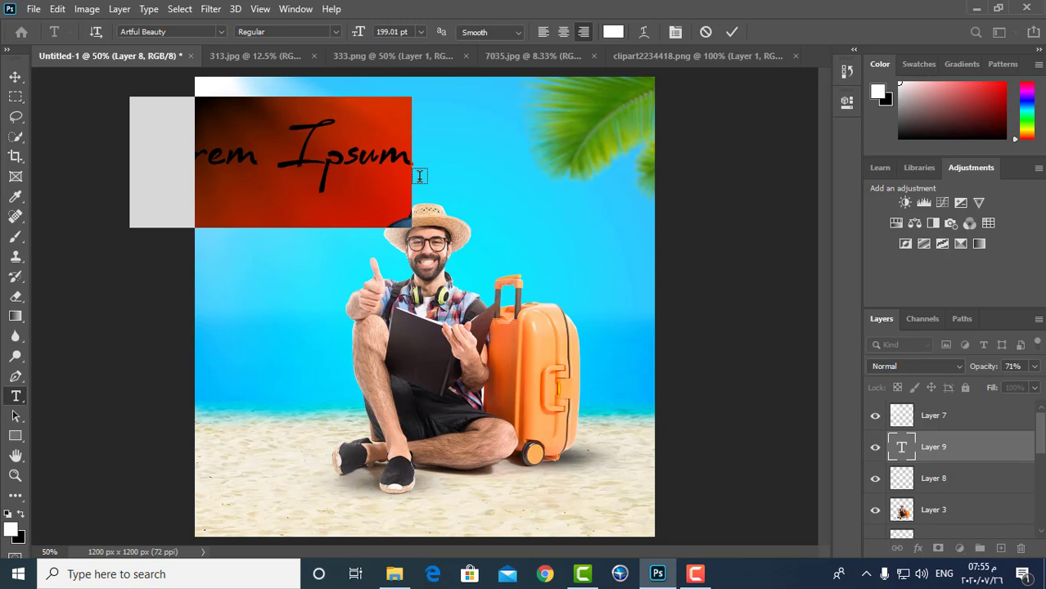
type("S")
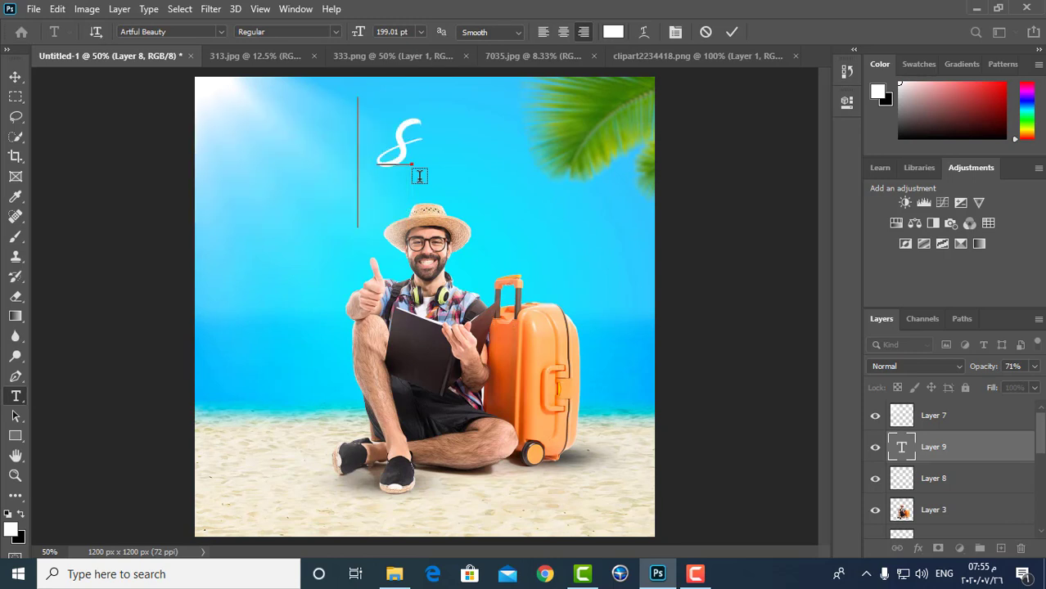
type("ummer")
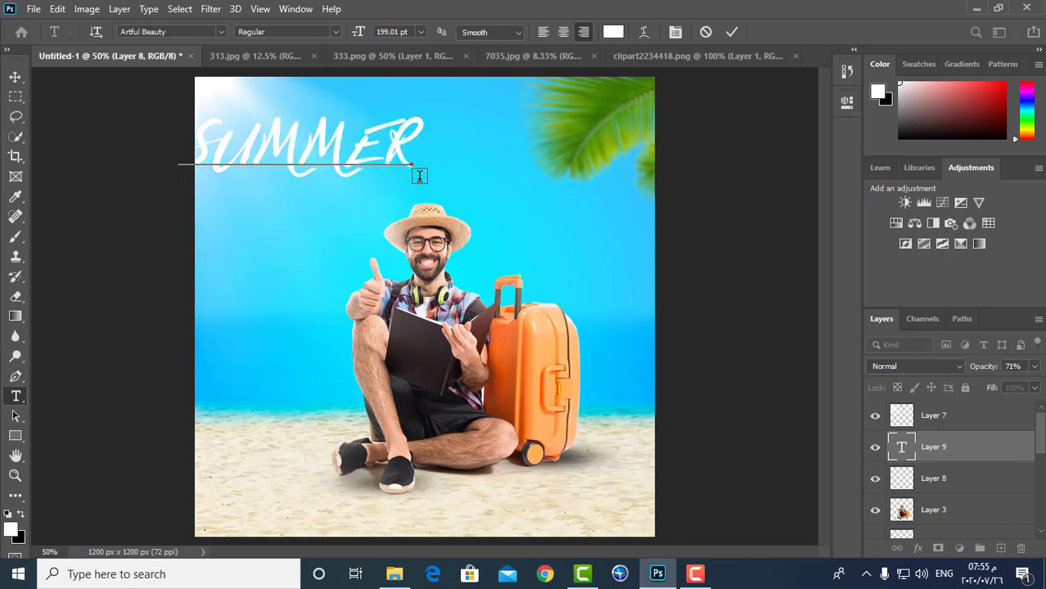
key("ctrl+Return")
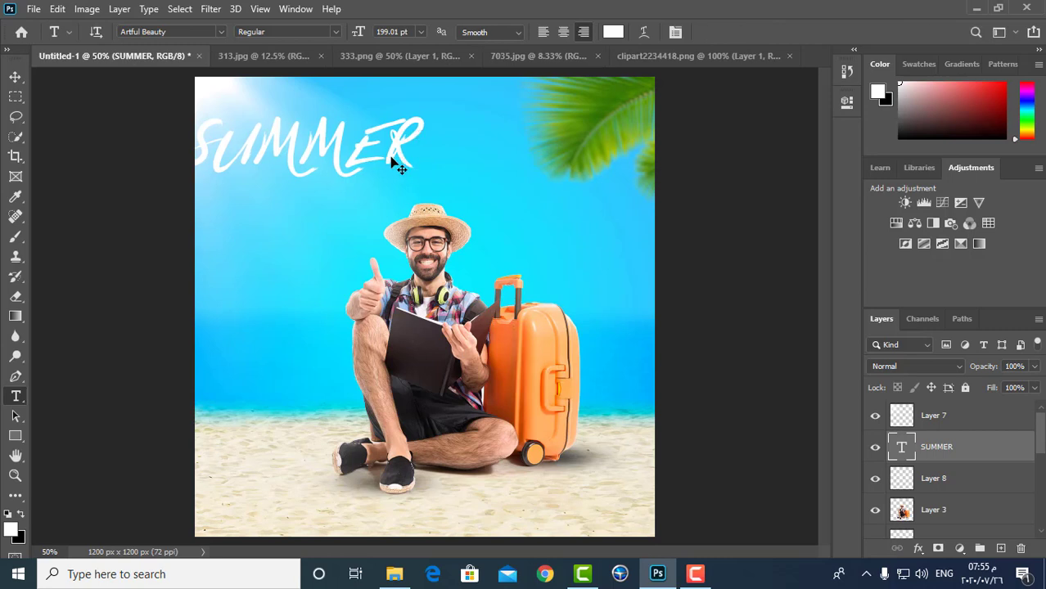
left_click_drag(397, 159, 494, 143)
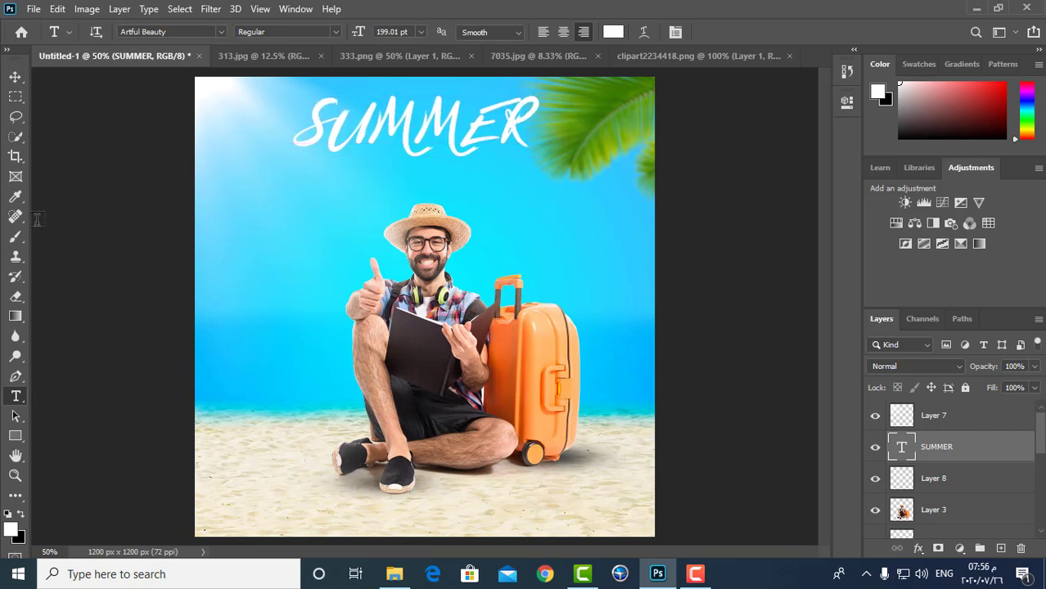
Stamp two white clouds beside and below the SUMMER title on a new layer with the 466 px Cloud466 brush
left_click(20, 239)
left_click(93, 31)
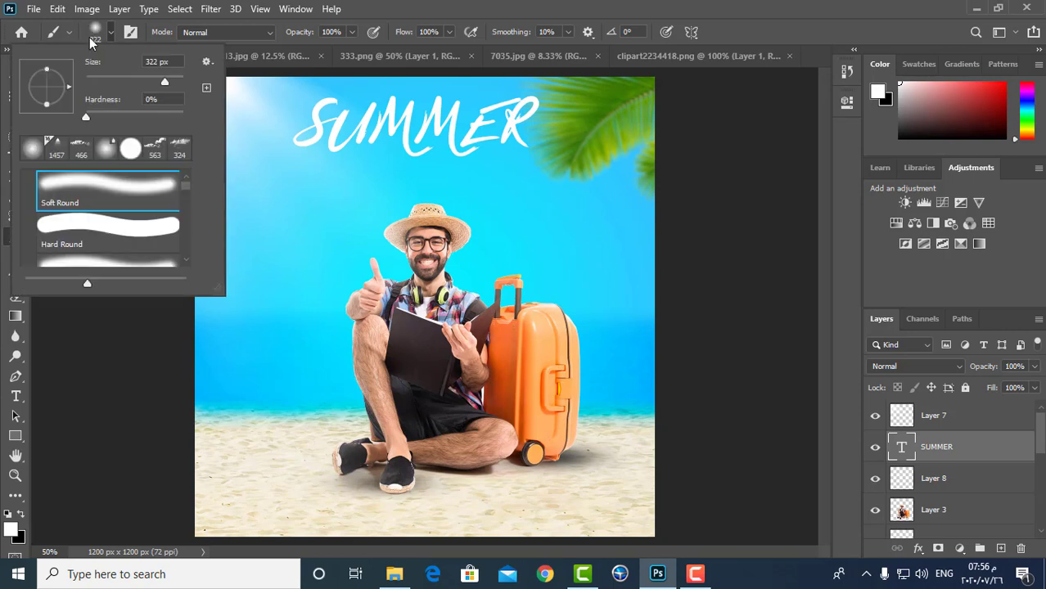
left_click(73, 152)
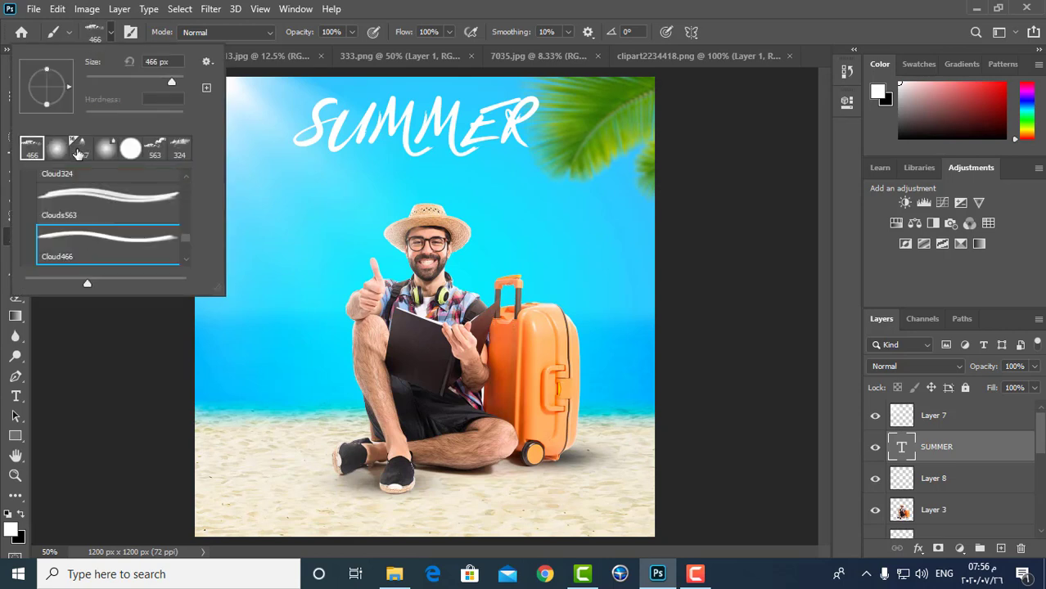
left_click(1006, 551)
left_click(1005, 550)
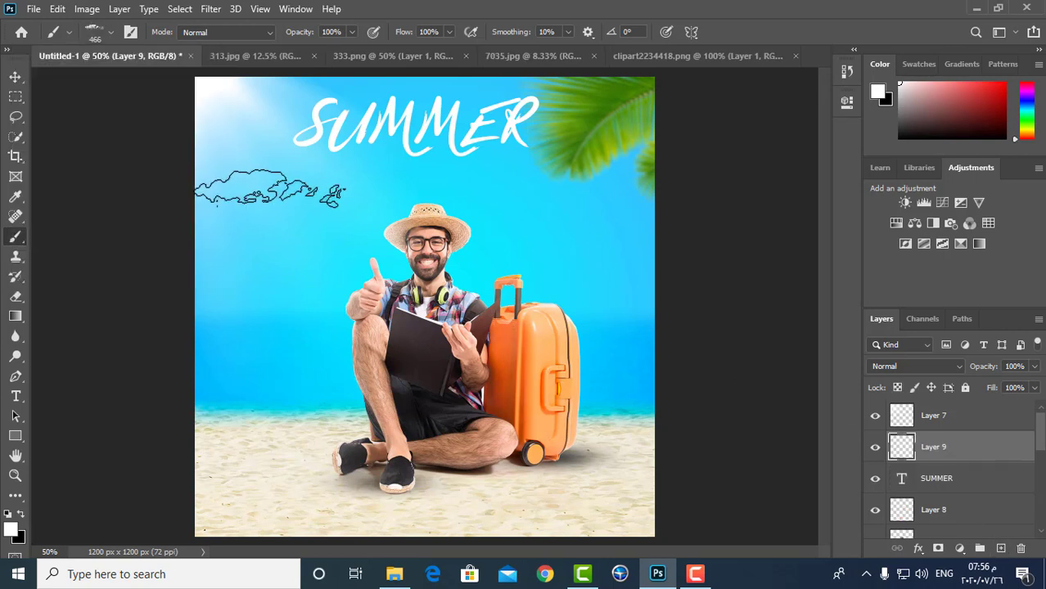
left_click(287, 123)
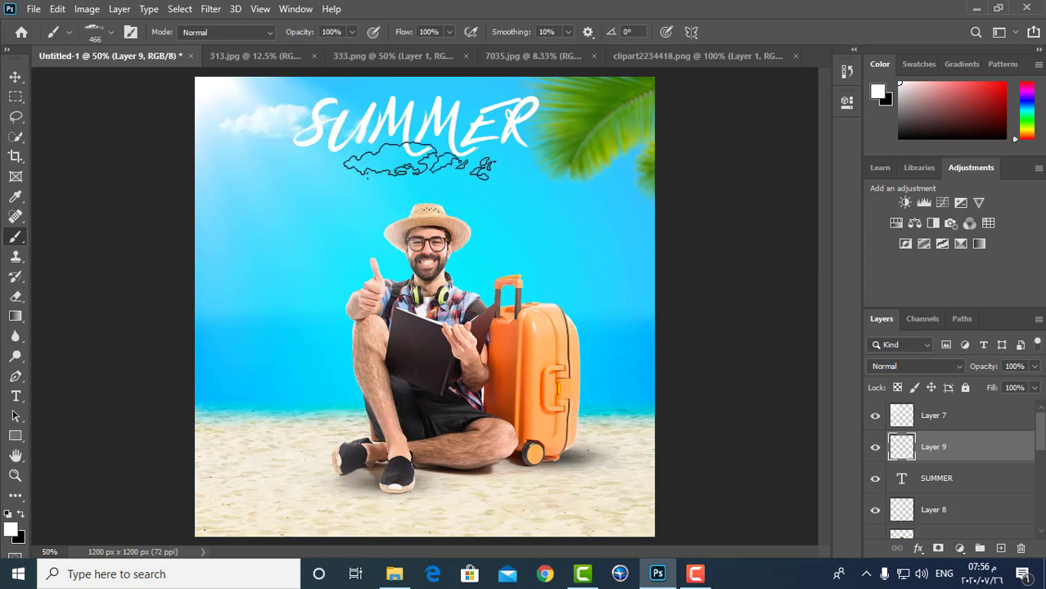
left_click(422, 155)
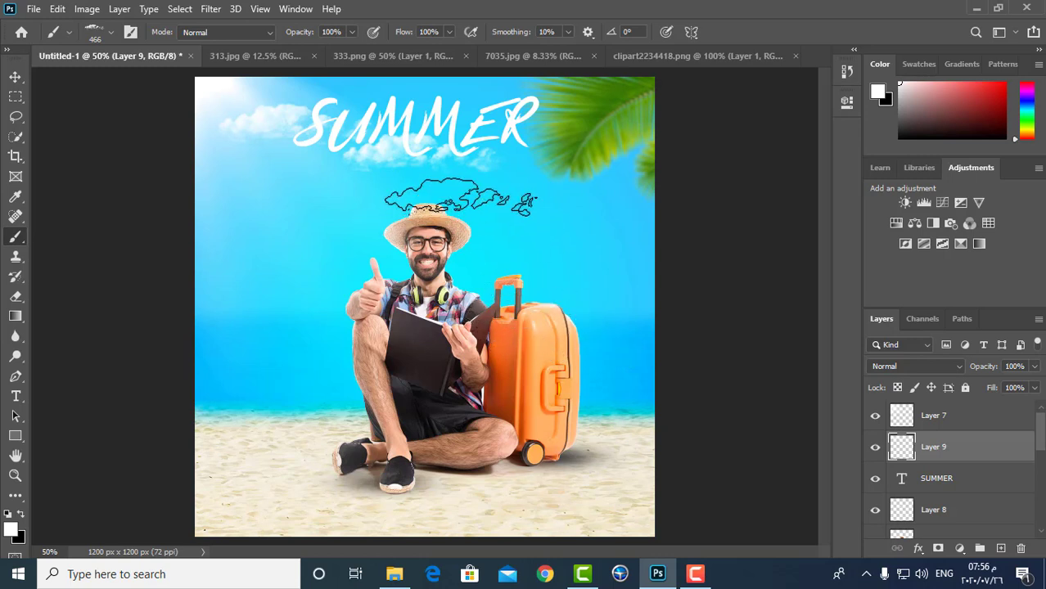
Add a Color Balance adjustment above Layer 7 and set its shadows to Cyan-Red -22, Magenta-Green -16 and Yellow-Blue -7
left_click(978, 417)
left_click(960, 548)
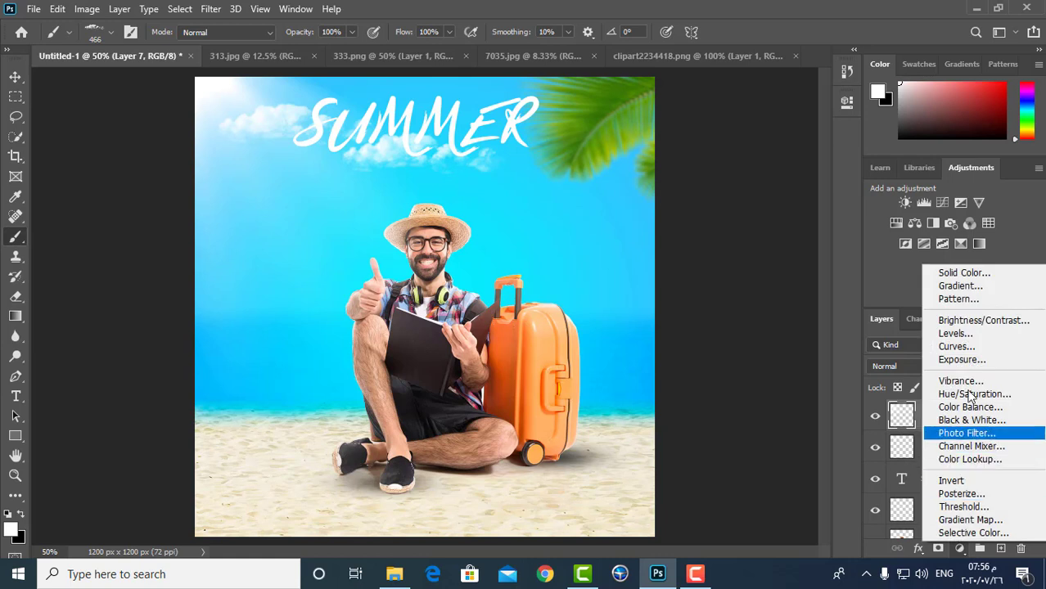
left_click(988, 407)
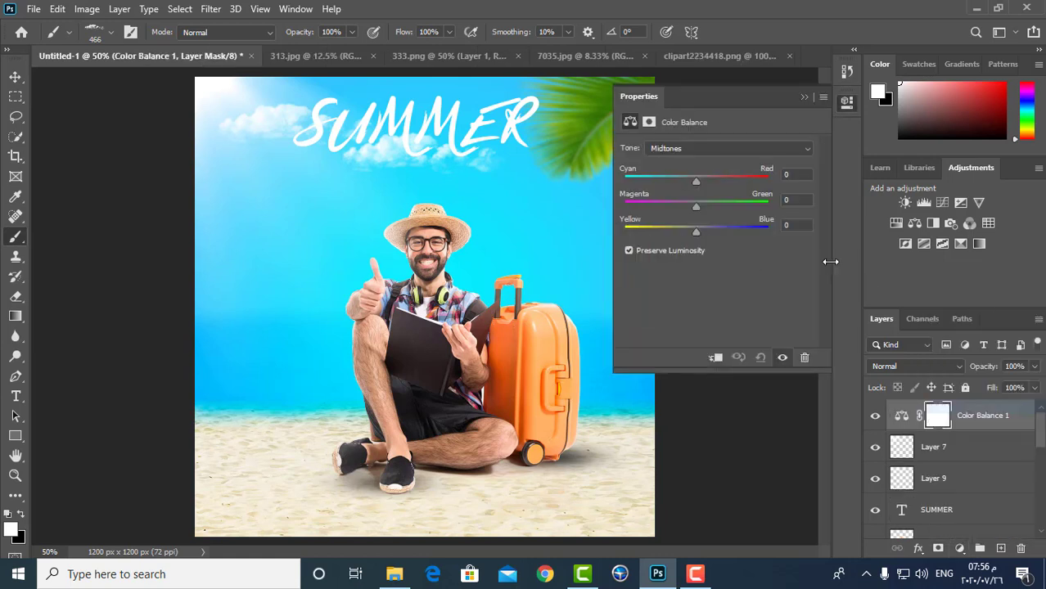
left_click(715, 162)
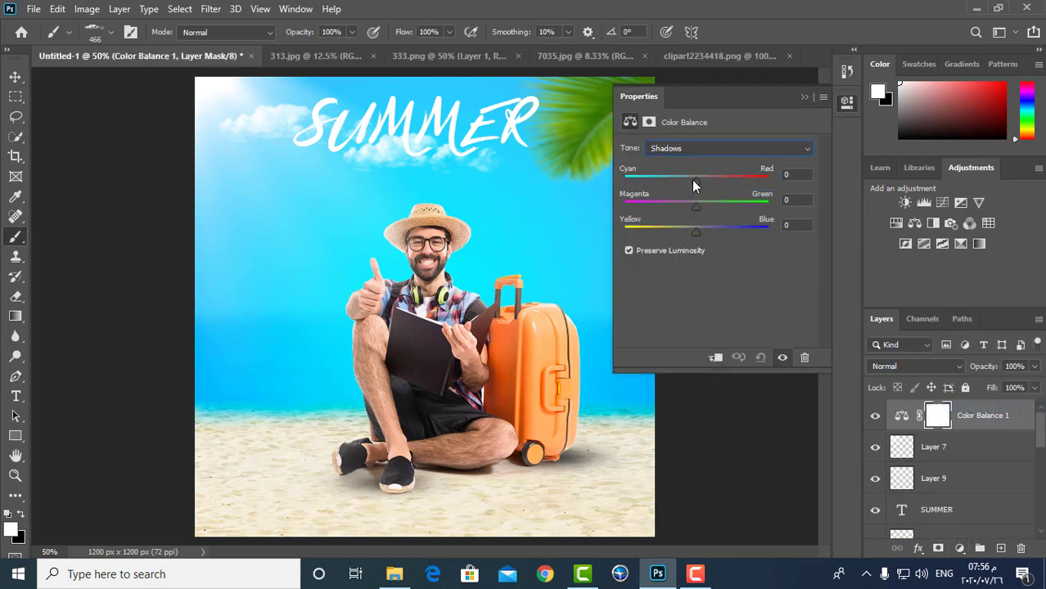
left_click_drag(684, 180, 694, 233)
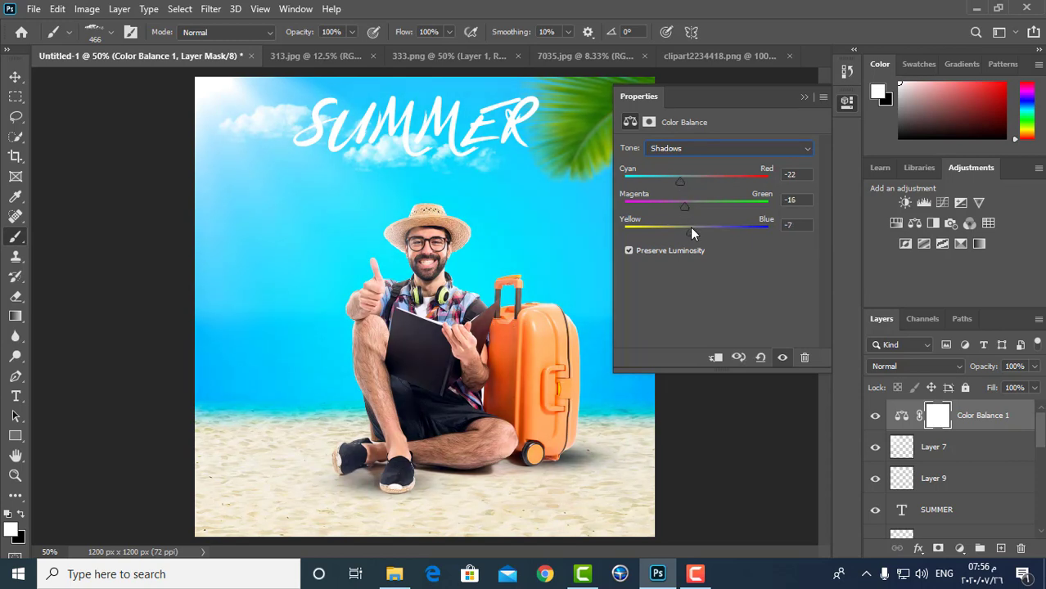
Adjust the color sliders for the midtones and highlights in the Color Balance adjustment and close its properties
left_click(692, 150)
left_click(692, 169)
left_click_drag(692, 180, 693, 233)
left_click(710, 150)
left_click(692, 182)
left_click_drag(697, 182, 693, 233)
left_click(804, 96)
Compare the poster with and without the Color Balance adjustment
left_click(876, 418)
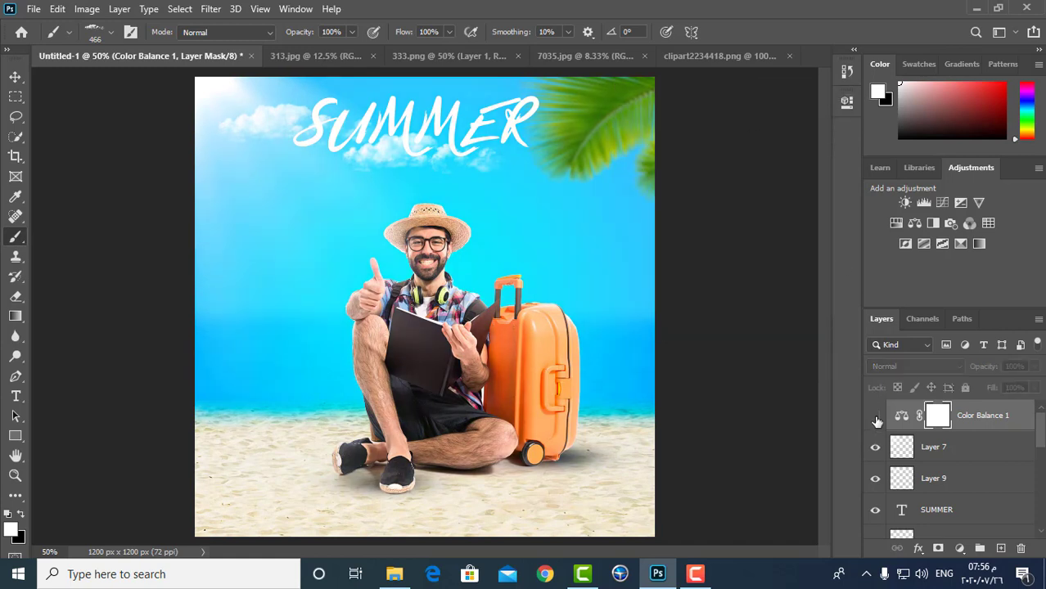
left_click(876, 417)
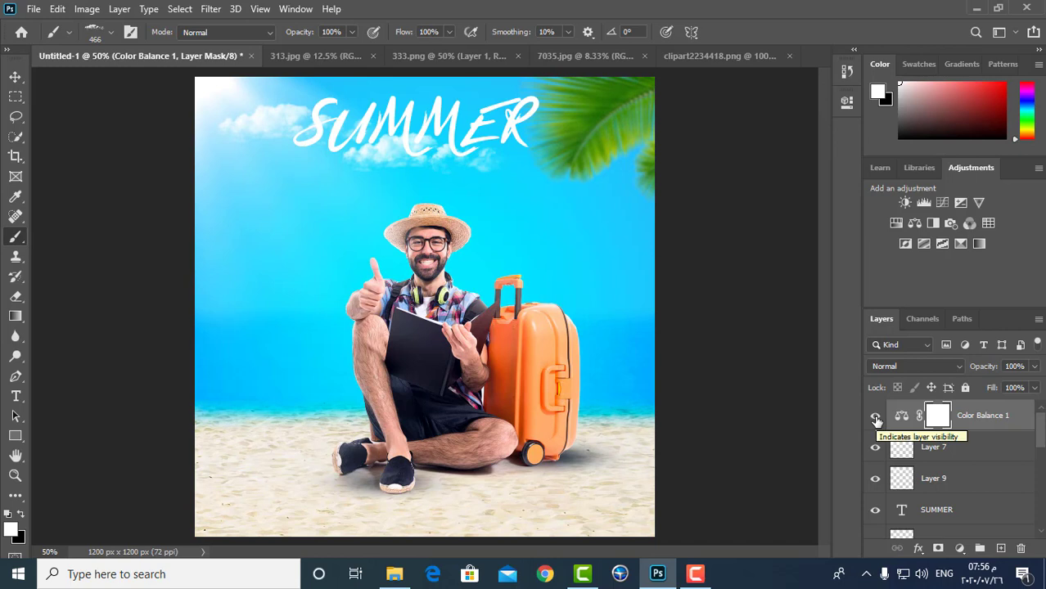
left_click(876, 417)
left_click(876, 417)
Add the white Arabic text "الصيف احلا" at 96.01 pt over the sky beside the seated man
left_click(15, 399)
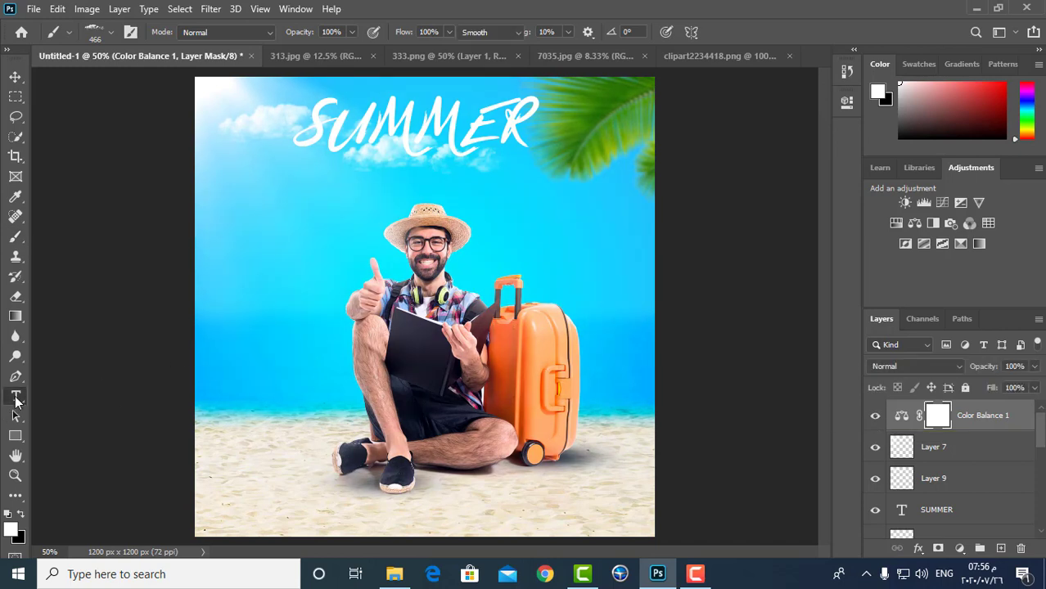
left_click(333, 273)
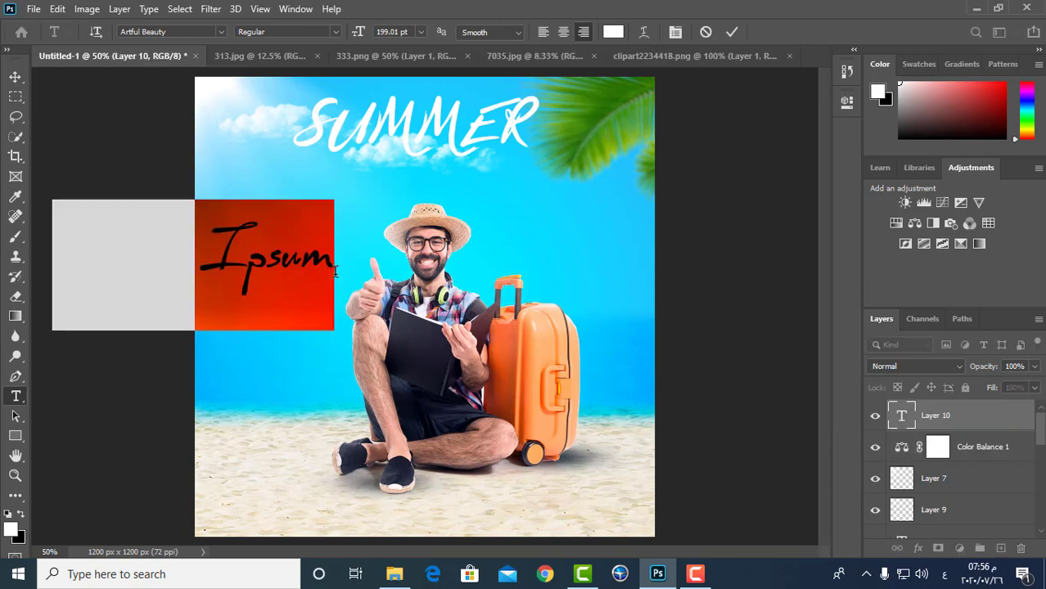
left_click_drag(360, 38, 268, 65)
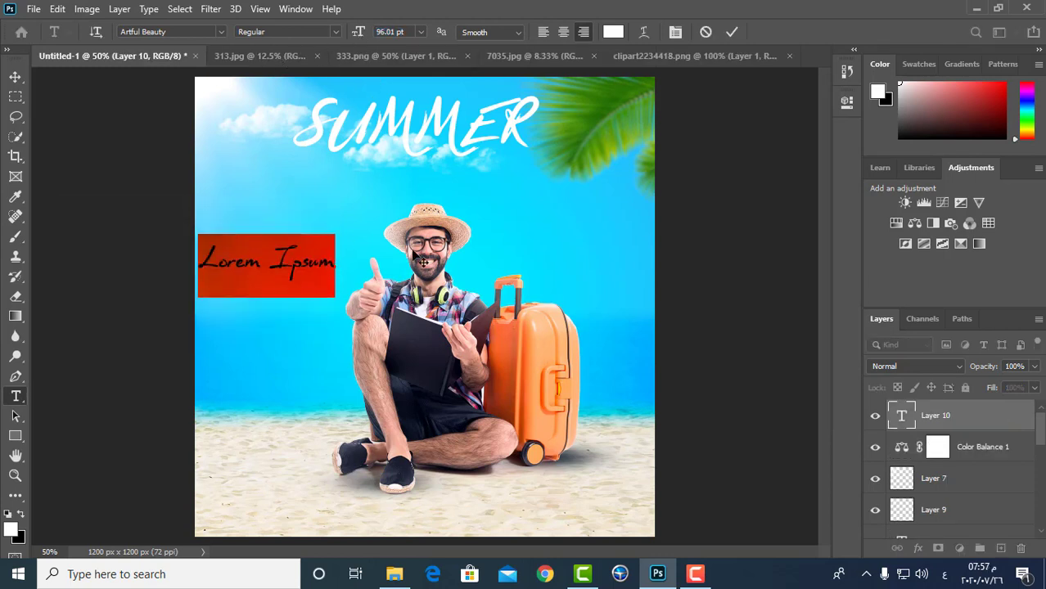
type("الصي")
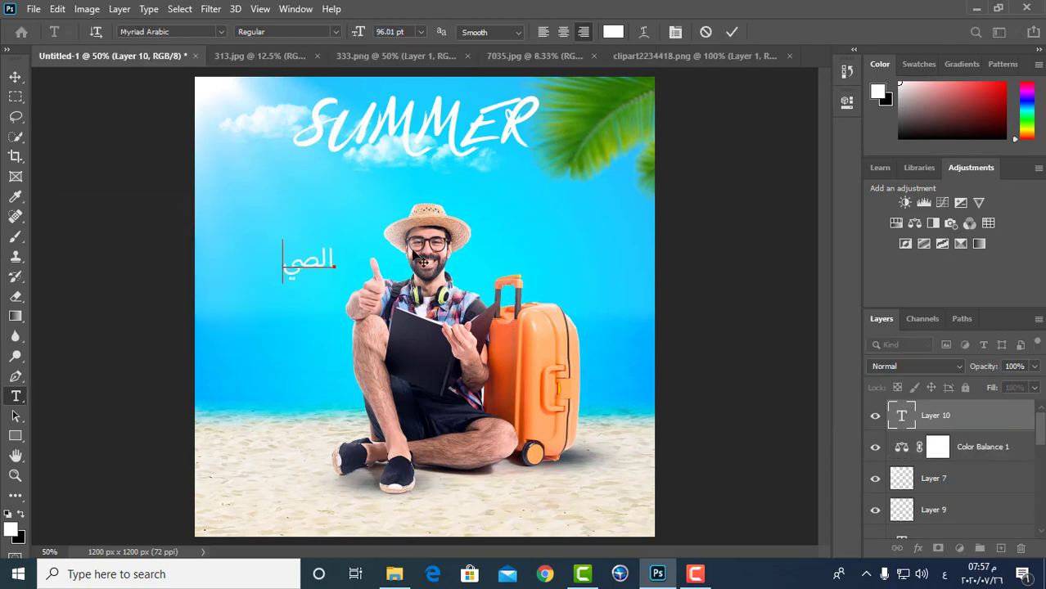
type("ف احل")
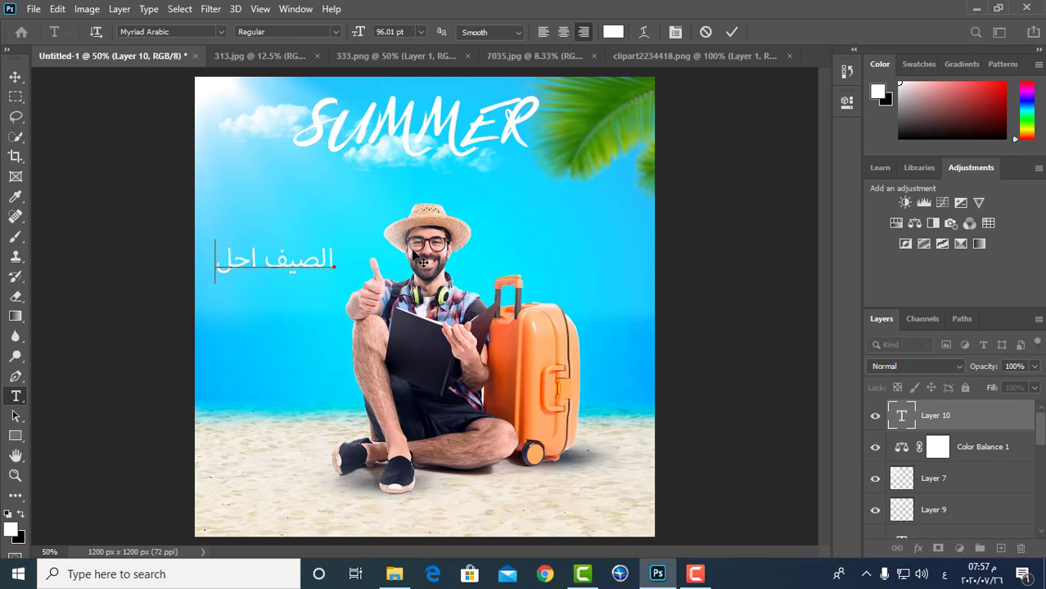
type("ا")
Set the "الصيف احلا" text in the Hayah font at 112.01 pt and shift it slightly toward the man
triple_click(305, 260)
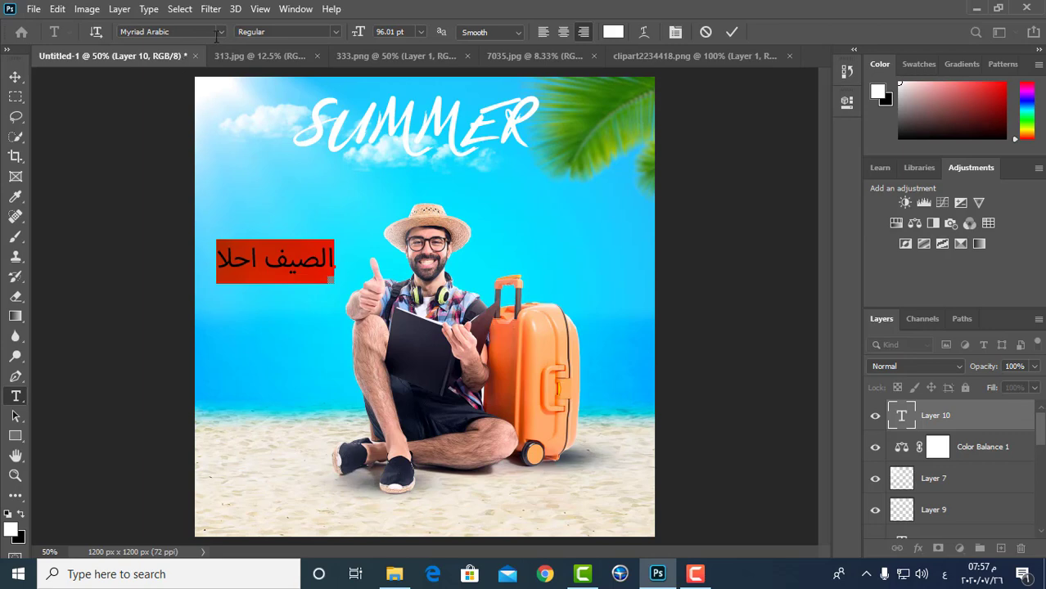
left_click(223, 32)
scroll(327, 327, "up", 4)
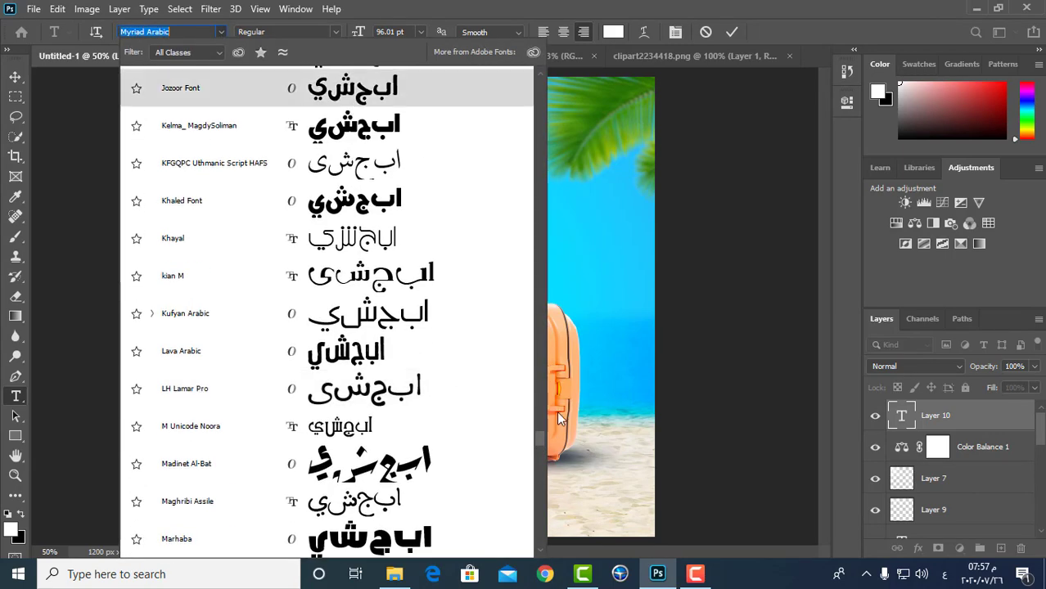
left_click_drag(537, 446, 537, 78)
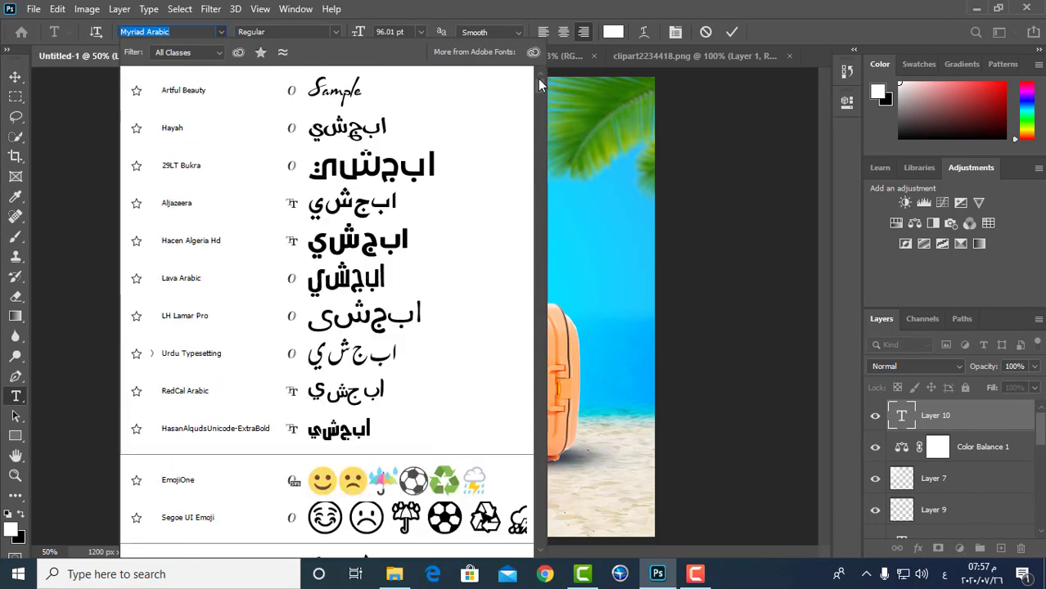
left_click(378, 131)
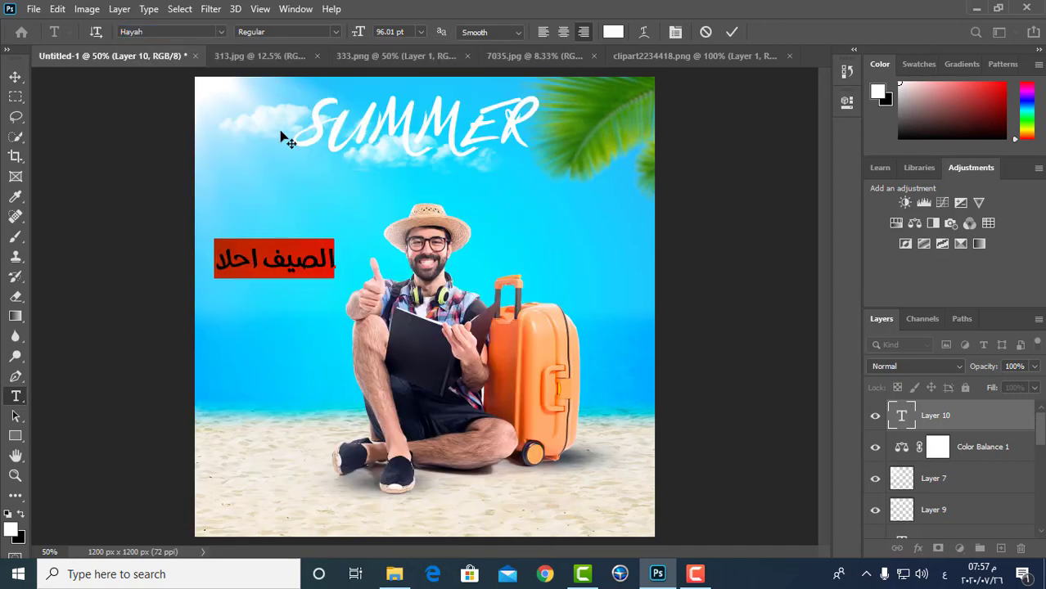
left_click_drag(360, 31, 372, 31)
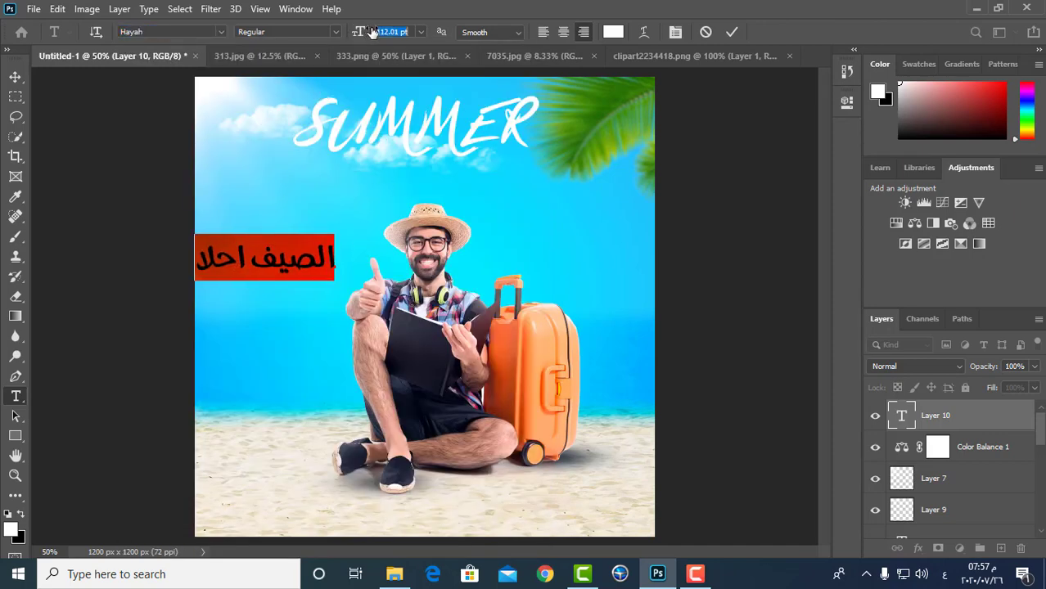
left_click(15, 78)
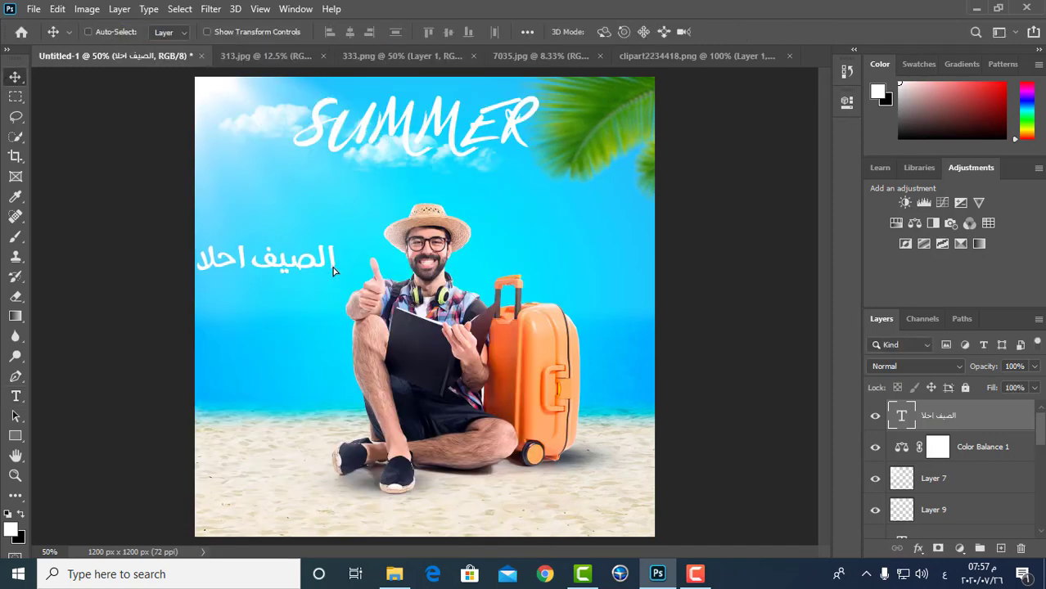
left_click_drag(332, 267, 346, 276)
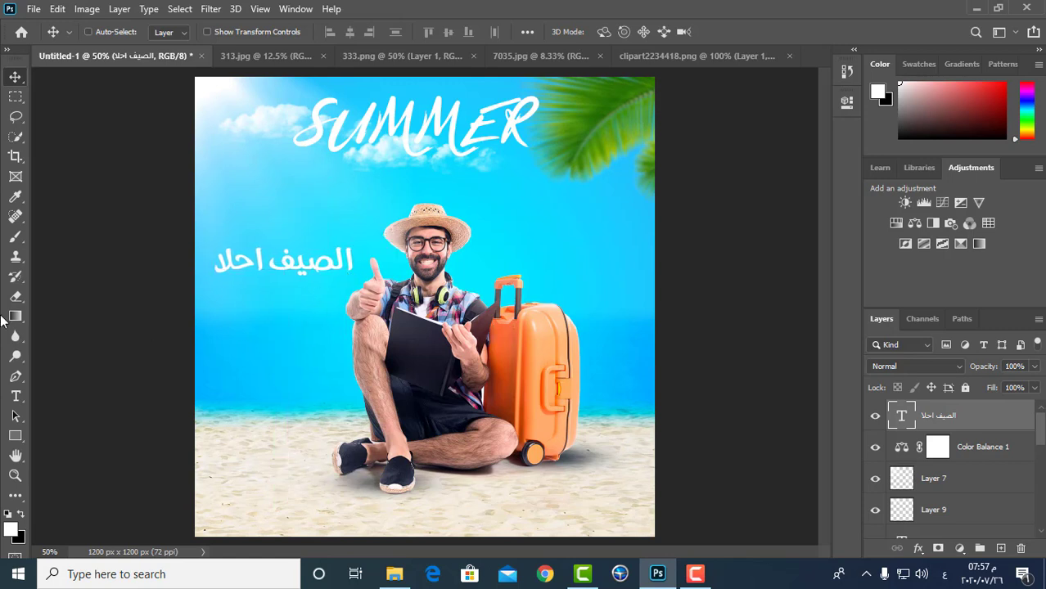
Add a second text line "مـــعـــانا" below "الصيف احلا", stretching the word with elongation strokes on both sides of the ع
left_click(17, 396)
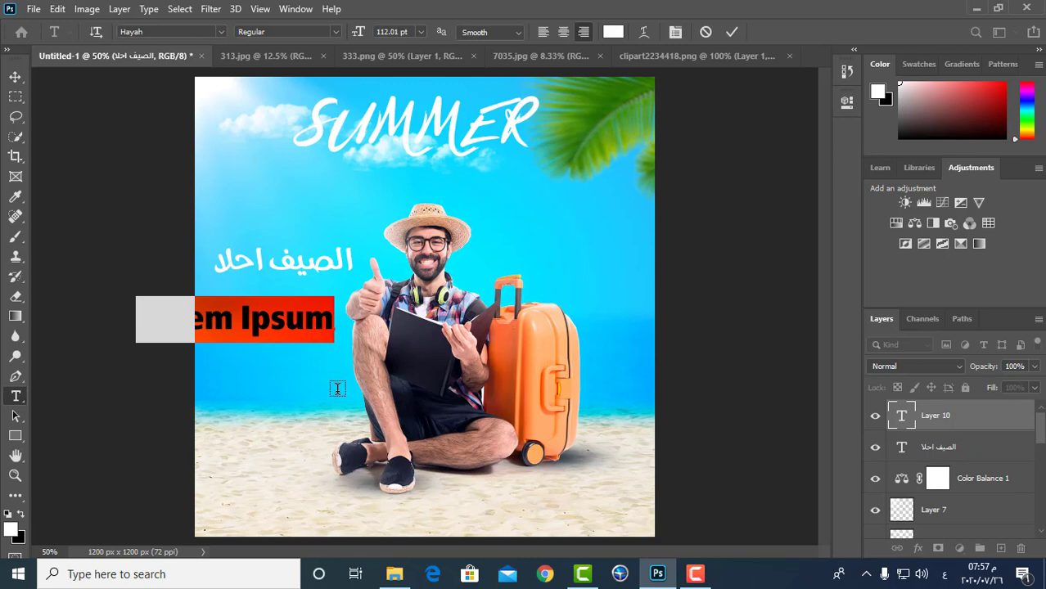
type("معانا")
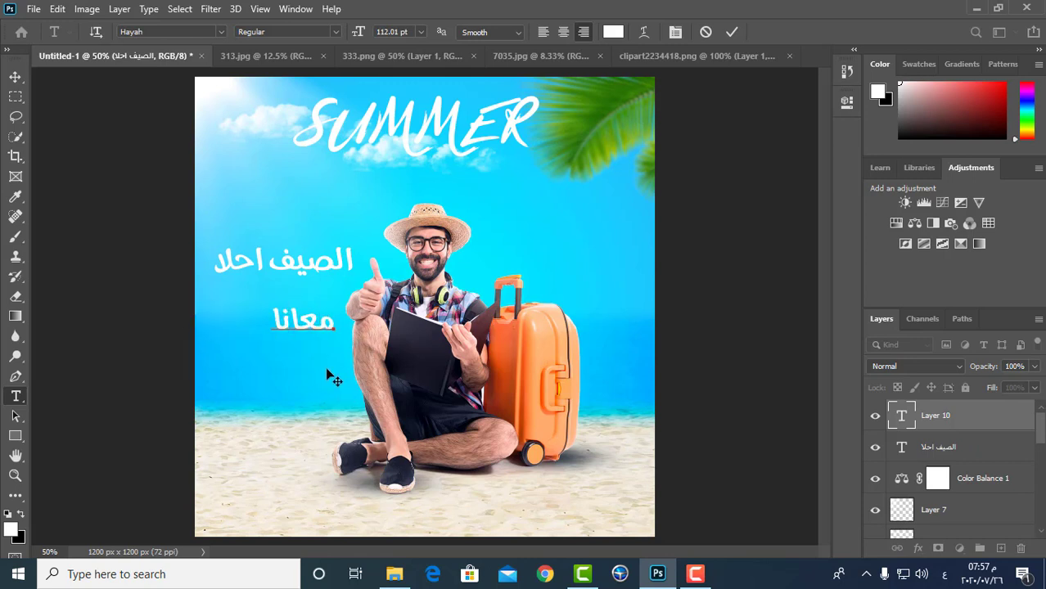
type("ـــ")
left_click(280, 326)
type("ـــ")
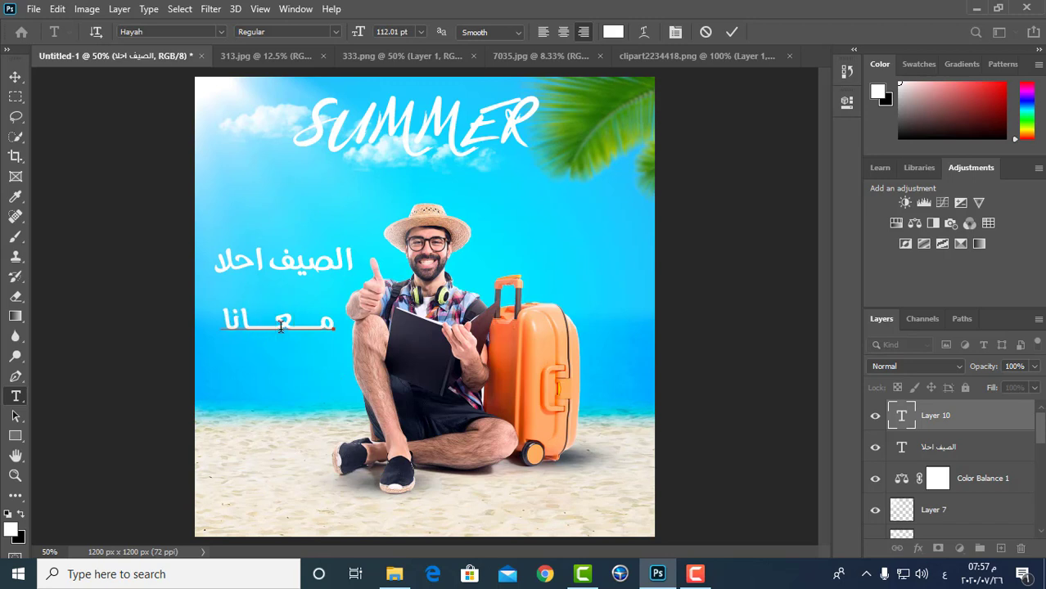
key("ctrl+Return")
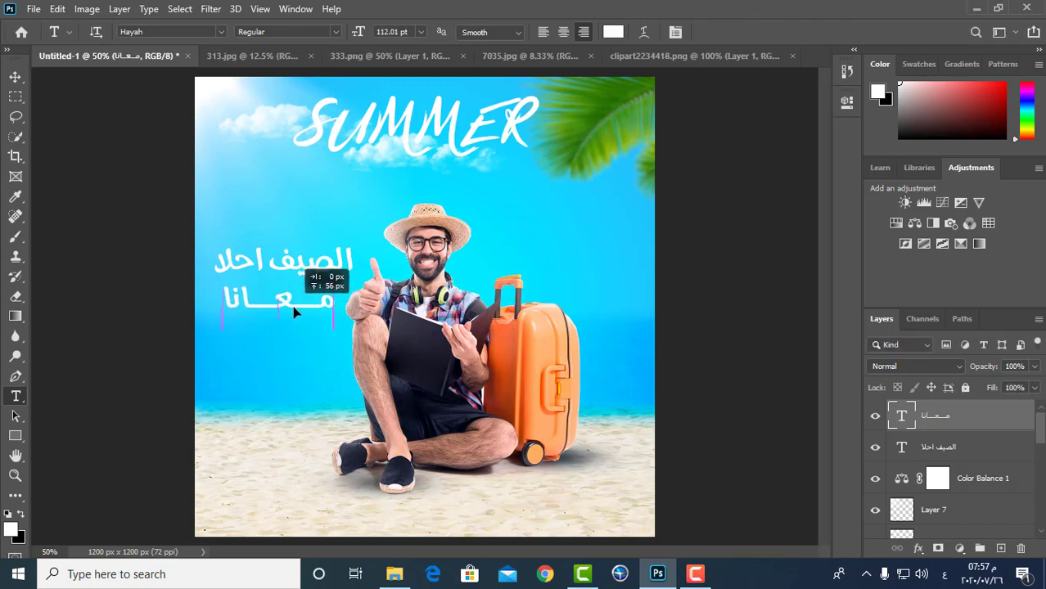
Move the two Arabic text lines close together, with "مـــعـــانا" centered just under "الصيف احلا" beside the man
left_click(298, 267)
key("ctrl+Return")
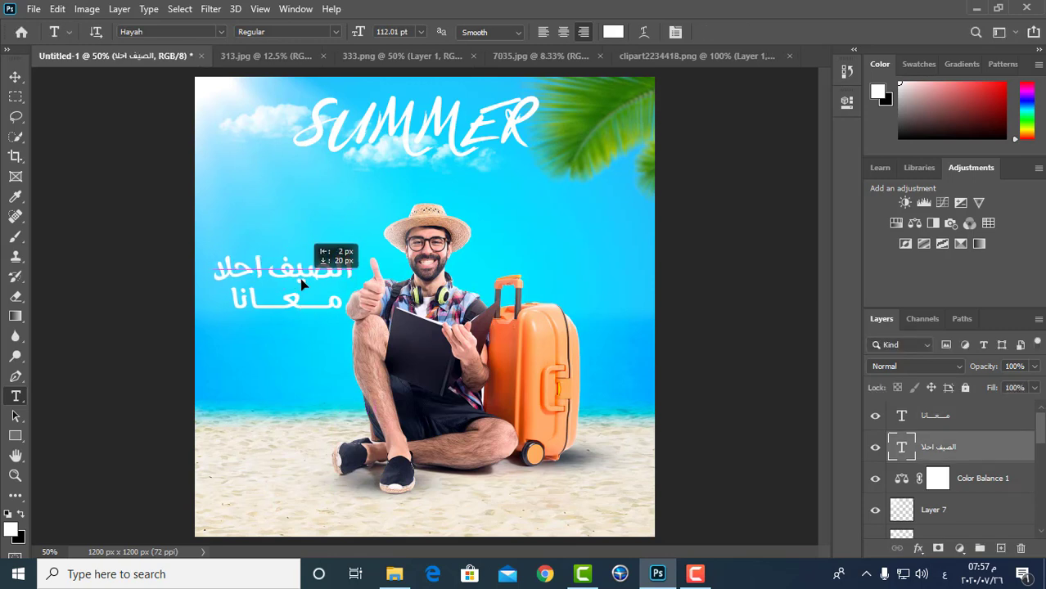
left_click(303, 302)
key("ctrl+Return")
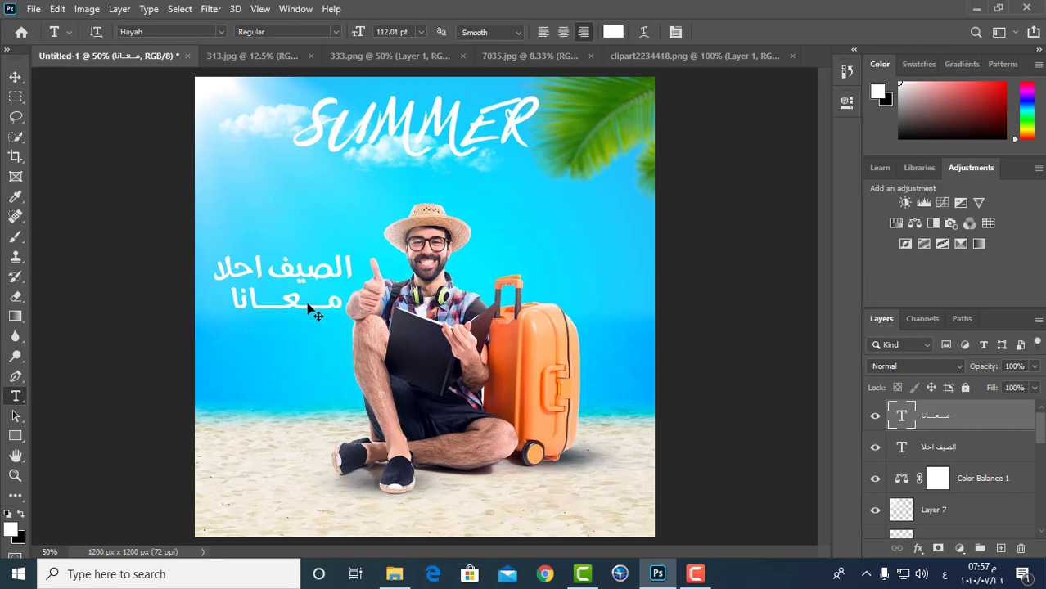